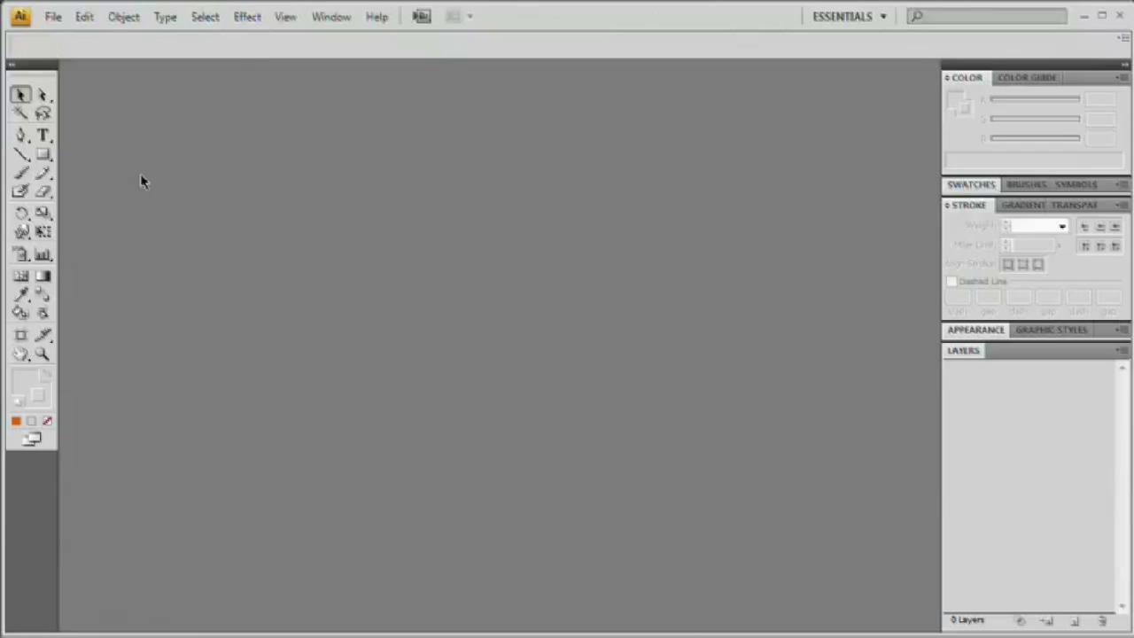
# - Create a new single-artboard document 800 px wide and 600 px high
pyautogui.click(53, 17)
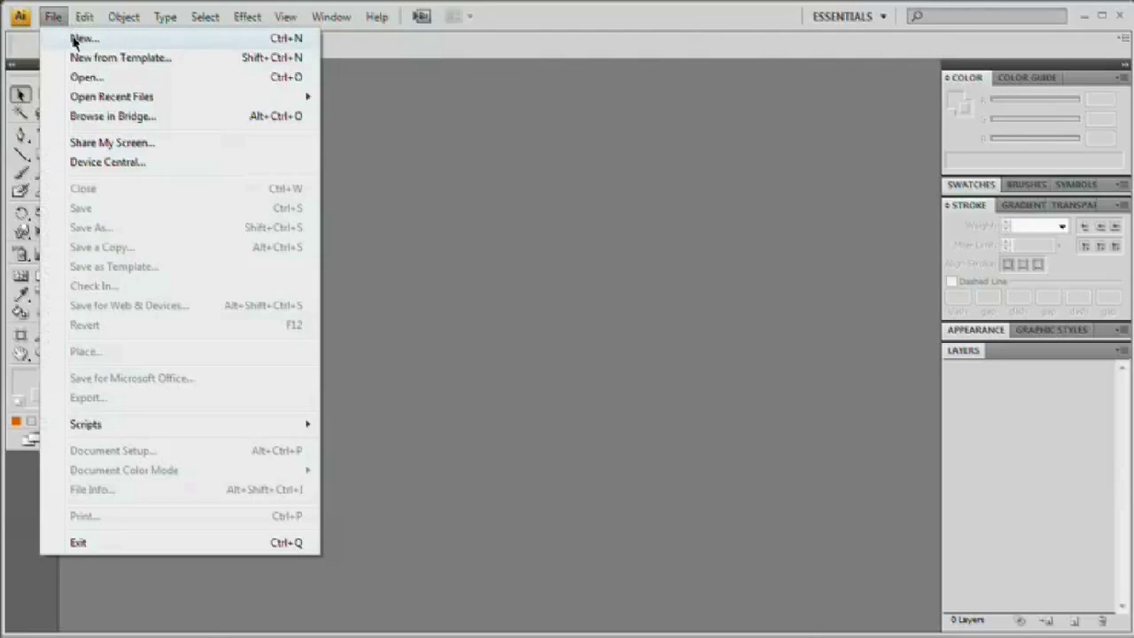
pyautogui.click(75, 38)
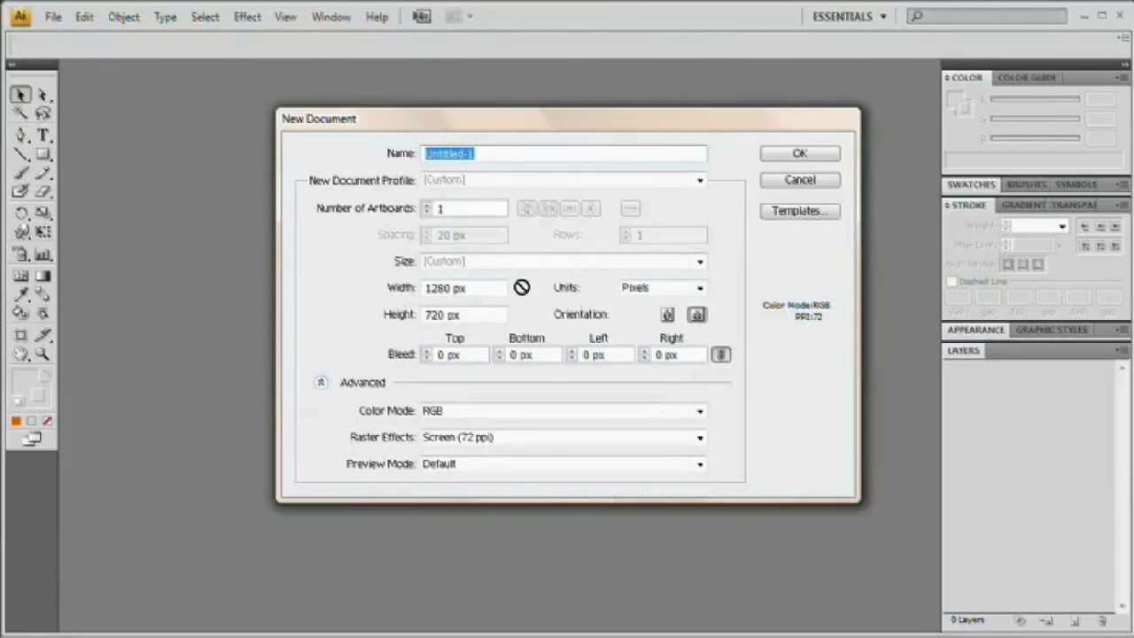
pyautogui.moveTo(449, 287); pyautogui.dragTo(367, 290)
pyautogui.write('800')
pyautogui.press('Tab')
pyautogui.write('600')
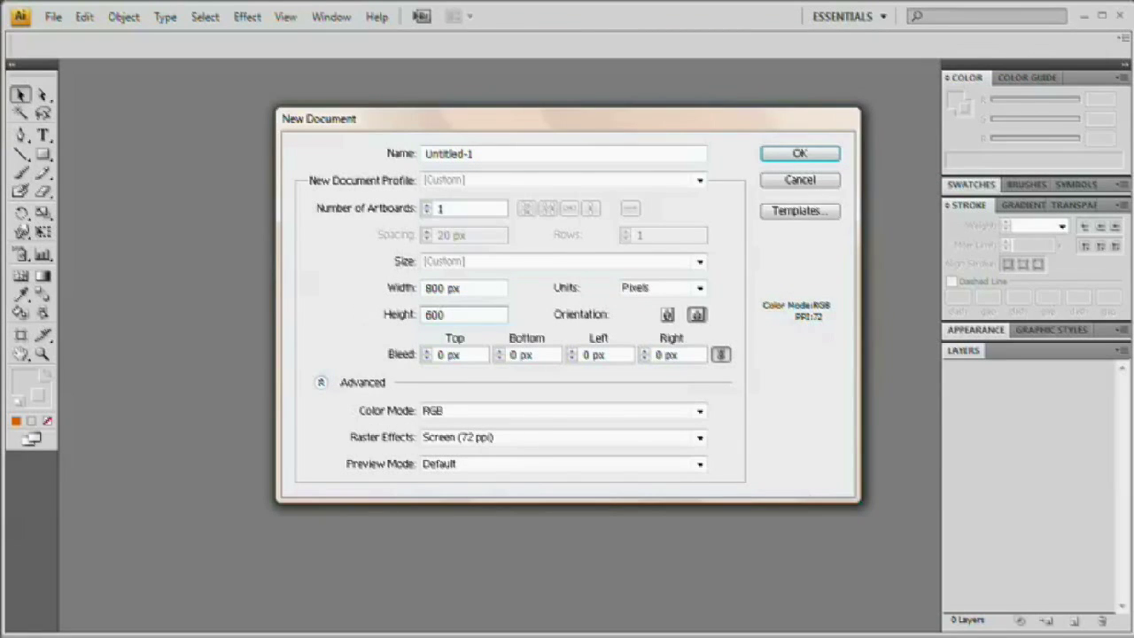
pyautogui.click(790, 157)
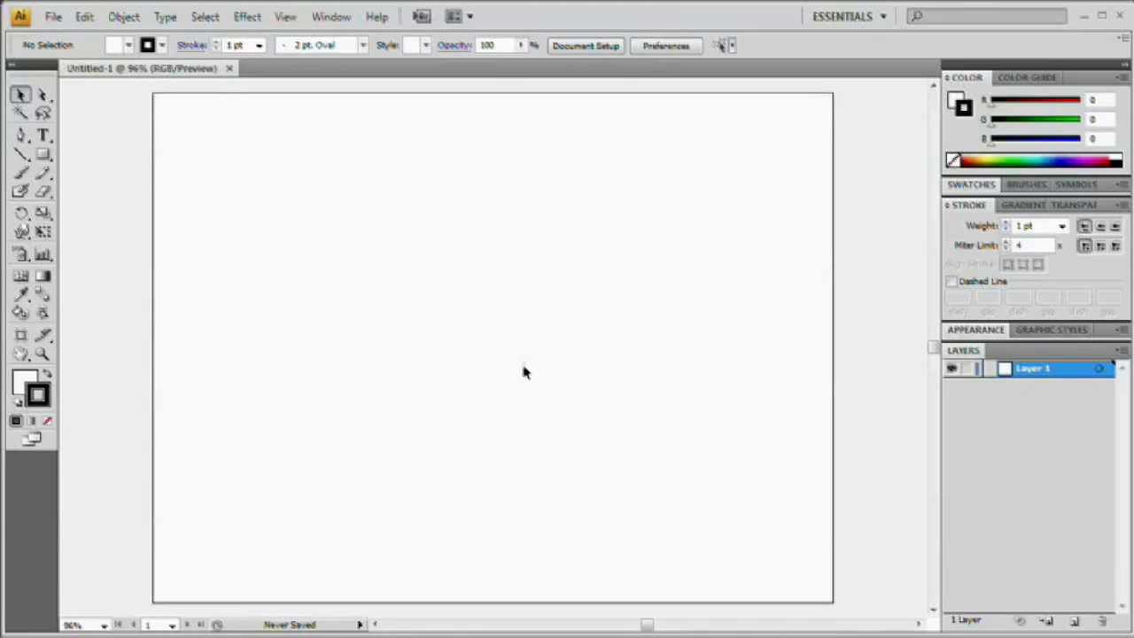
# - Set the default fill to none and make the black stroke the active colour
pyautogui.click(958, 100)
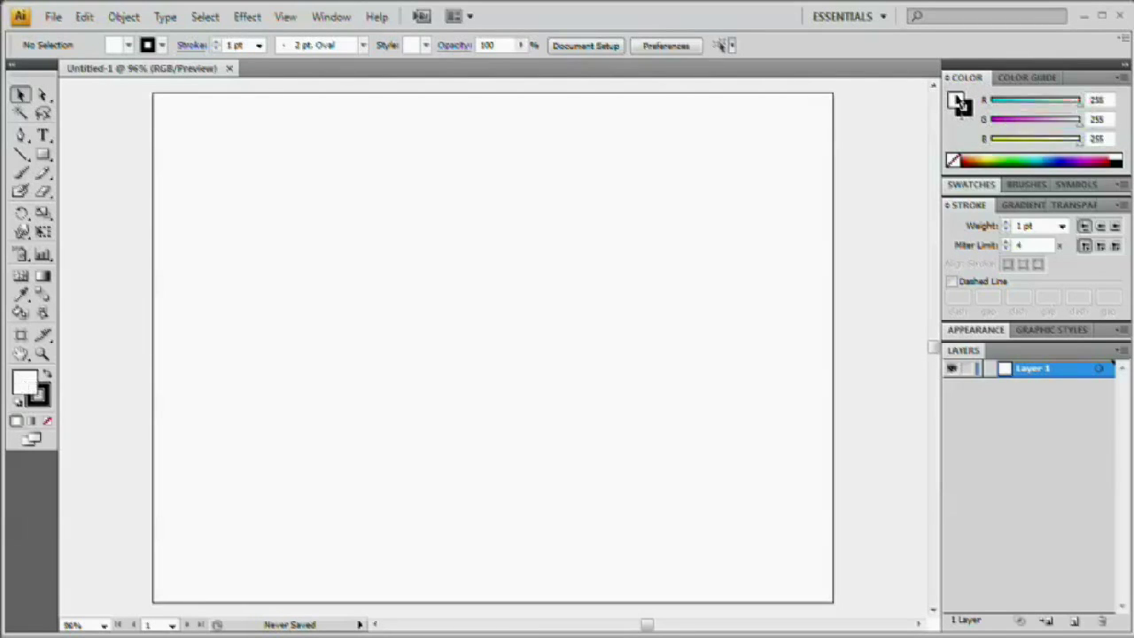
pyautogui.click(952, 161)
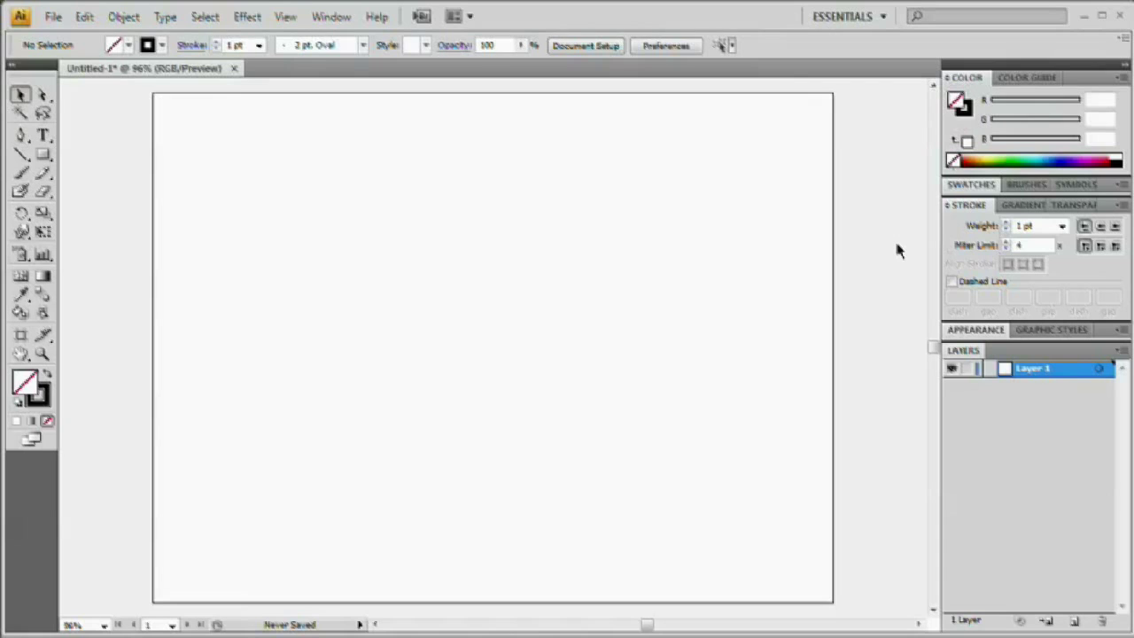
pyautogui.click(966, 110)
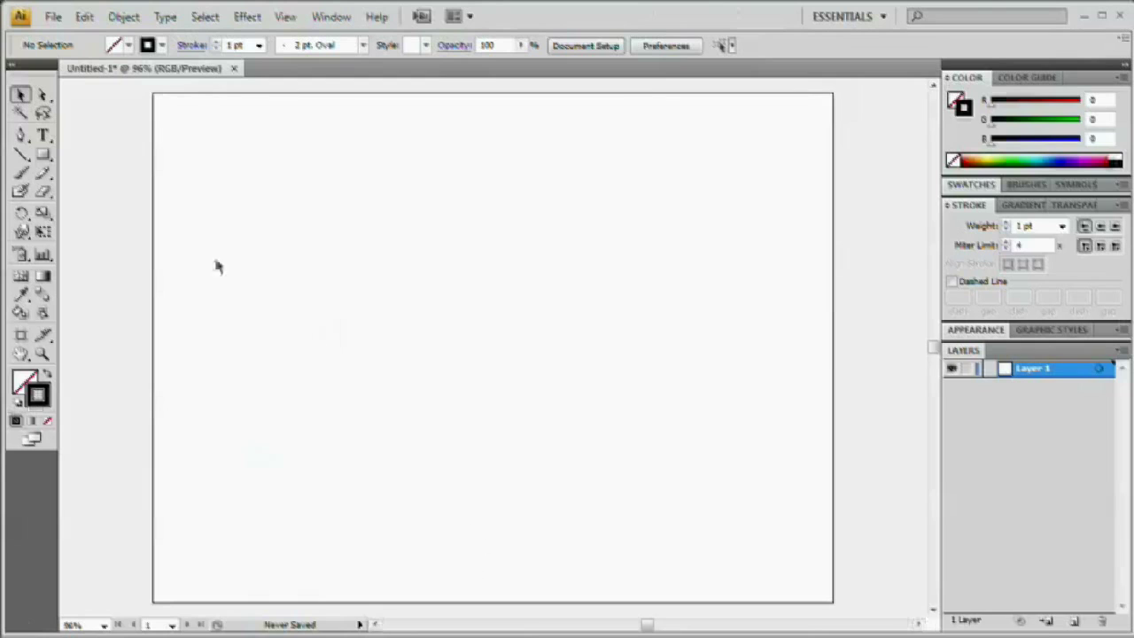
# - Draw a rising S-shaped curve about 652 by 299 px across the artboard with the Pen tool and deselect it
pyautogui.click(21, 135)
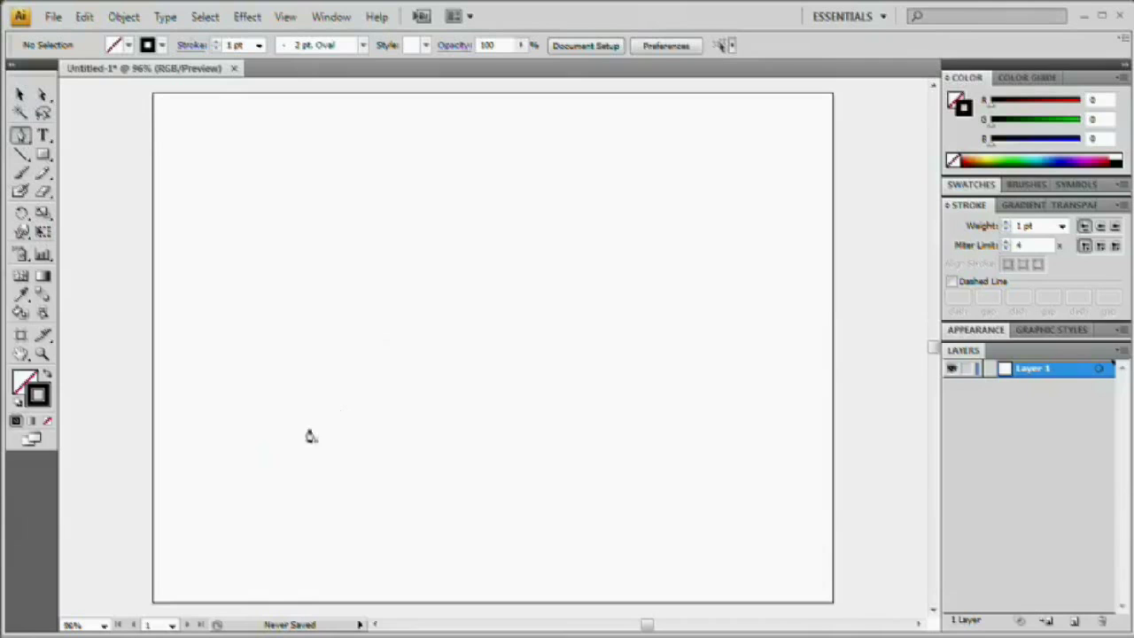
pyautogui.moveTo(205, 486); pyautogui.dragTo(417, 423)
pyautogui.moveTo(757, 231); pyautogui.dragTo(898, 215)
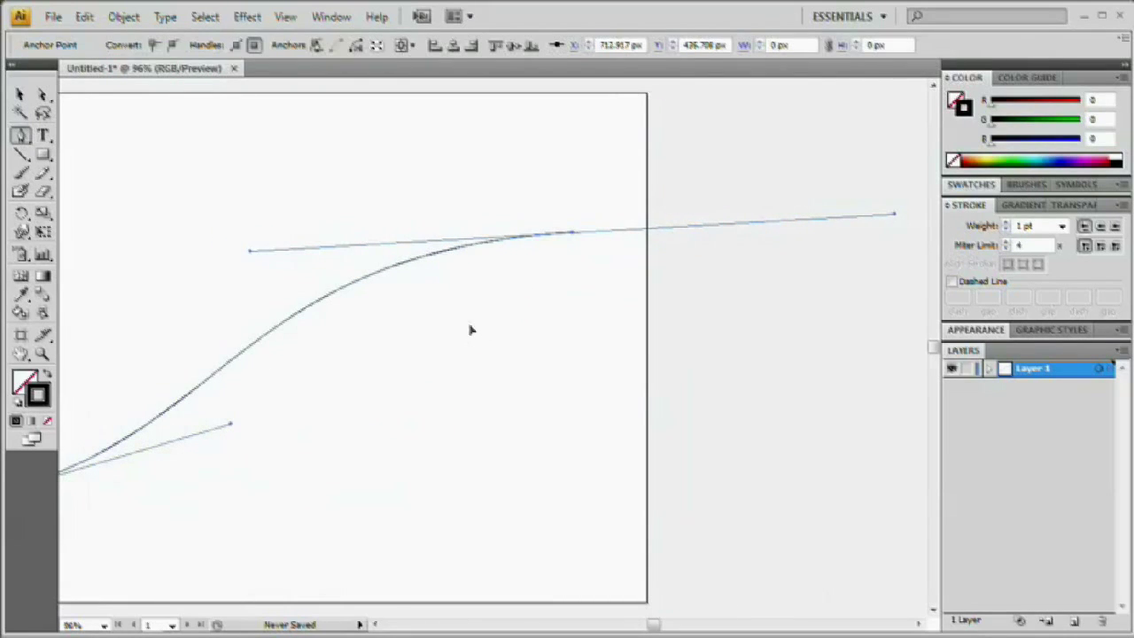
pyautogui.moveTo(448, 336); pyautogui.dragTo(645, 315)
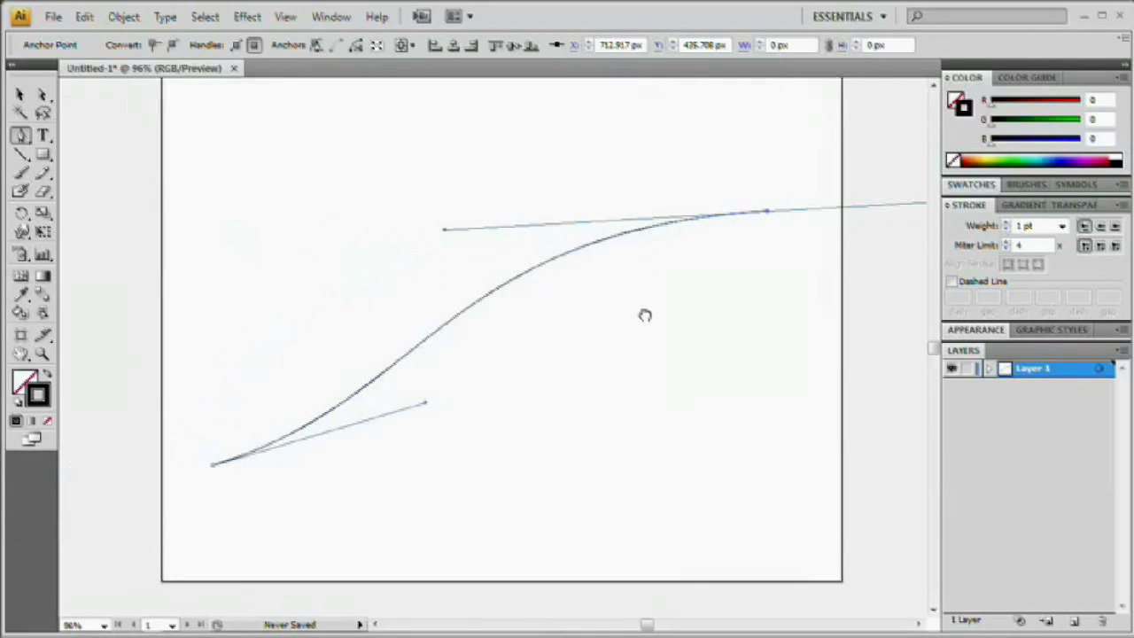
pyautogui.click(21, 98)
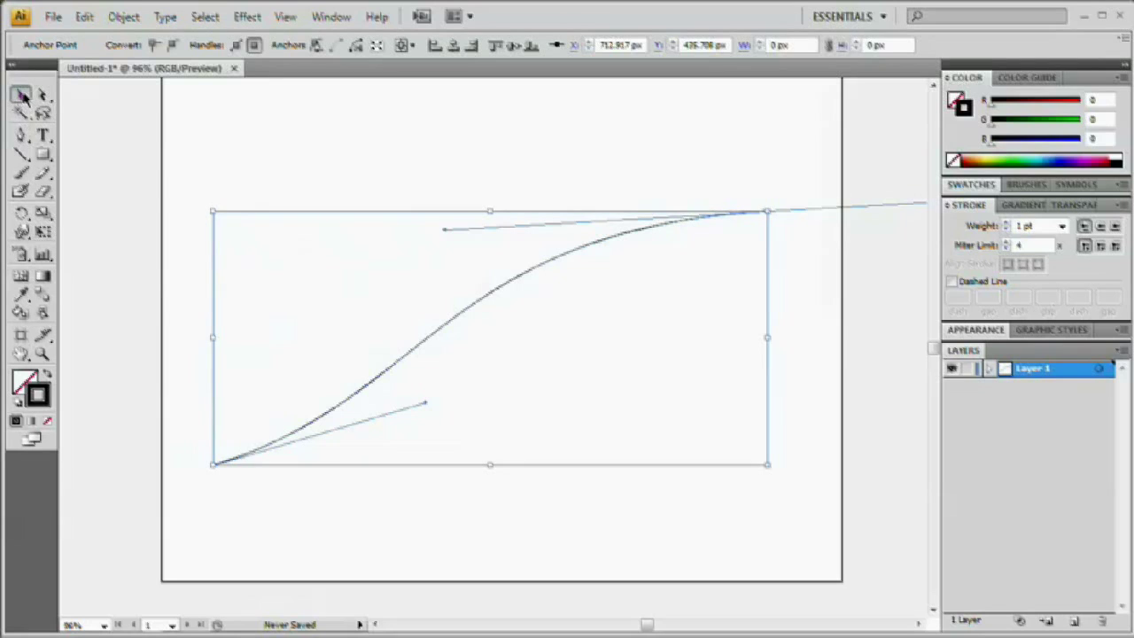
pyautogui.click(275, 124)
pyautogui.moveTo(523, 326); pyautogui.dragTo(455, 326)
pyautogui.click(445, 331)
pyautogui.click(383, 208)
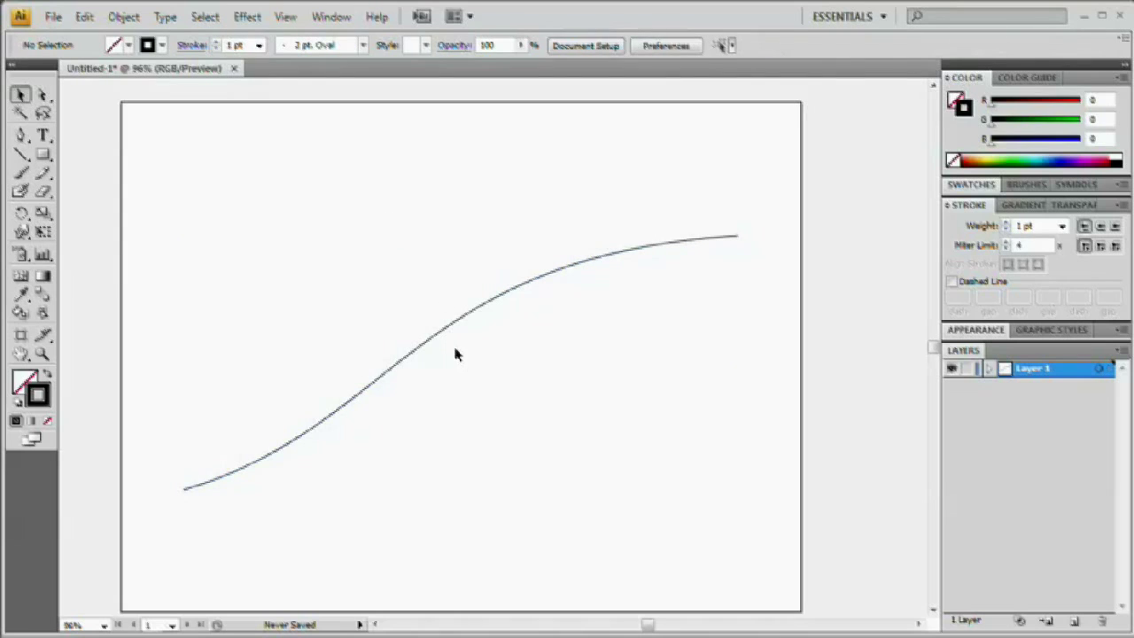
# - Reshape the S-curve by adjusting the direction handles at its upper and lower ends for a smoother bend
pyautogui.press('a')
pyautogui.click(460, 324)
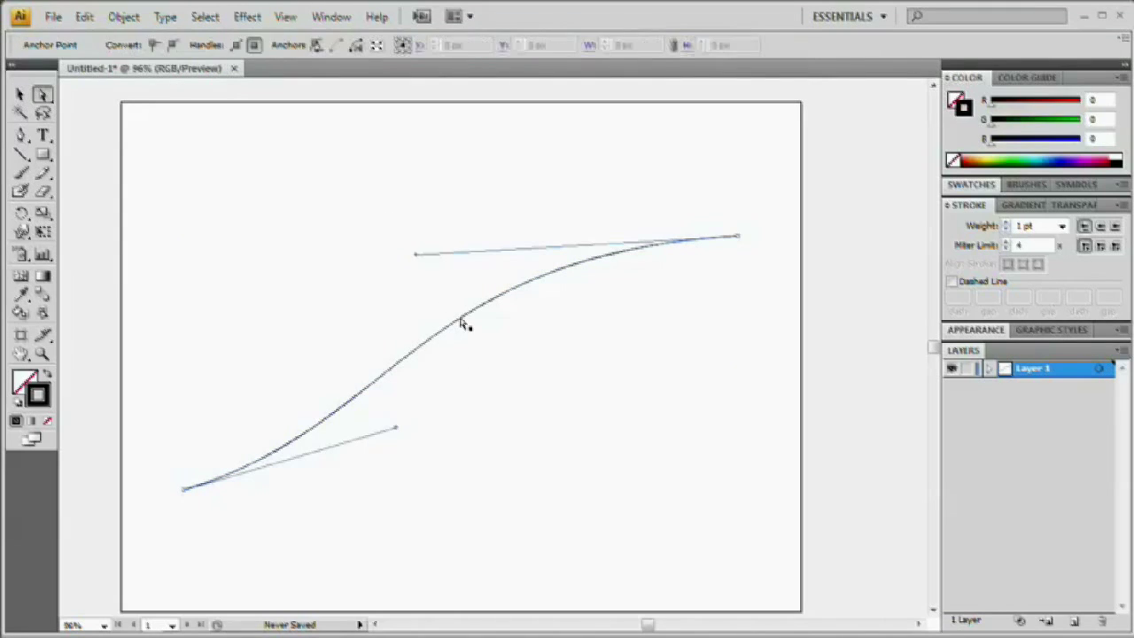
pyautogui.moveTo(417, 256); pyautogui.dragTo(467, 239)
pyautogui.moveTo(397, 430); pyautogui.dragTo(428, 449)
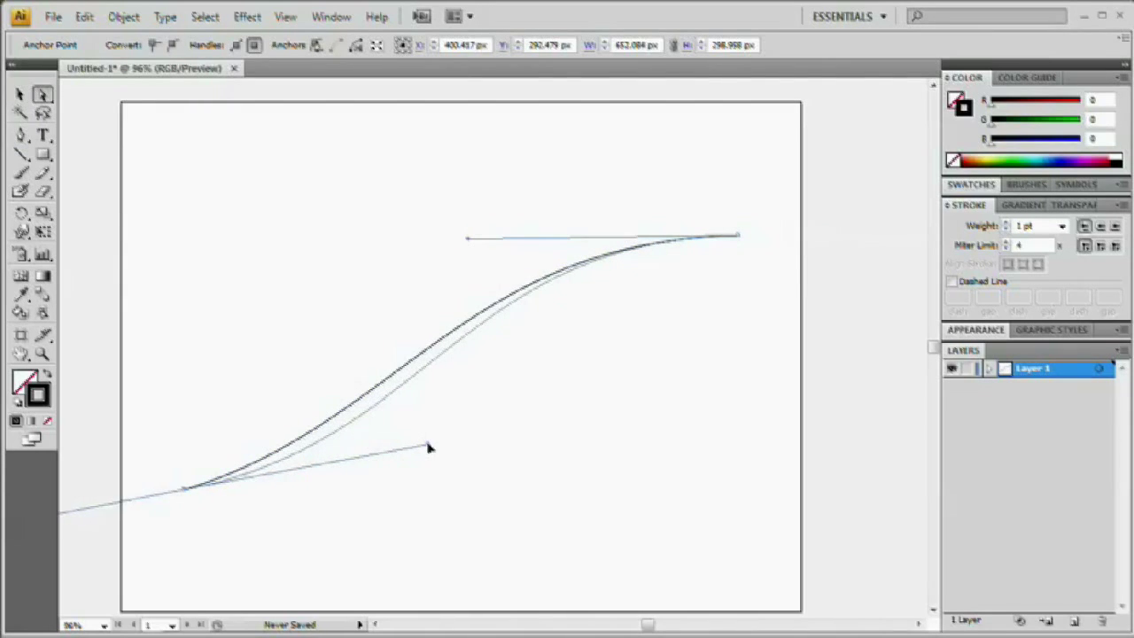
pyautogui.click(574, 434)
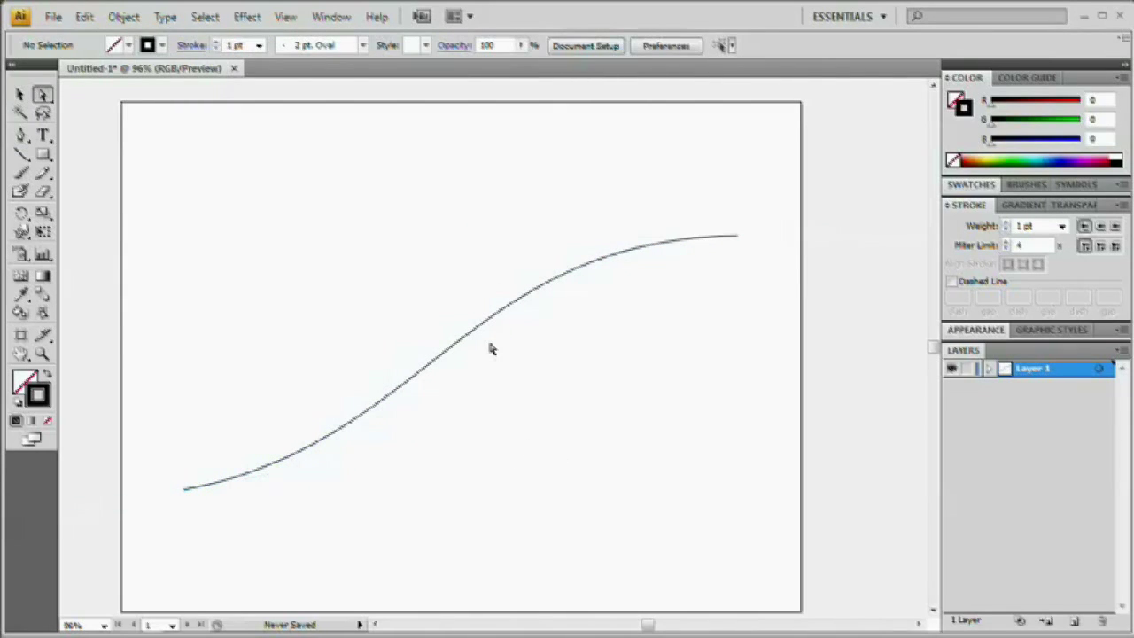
# - Duplicate the curve, rotate the copy clockwise to a flatter angle and move it so it crosses the original near the middle
pyautogui.press('v')
pyautogui.click(488, 324)
pyautogui.press('a')
pyautogui.hotkey('ctrl', 'c')
pyautogui.hotkey('ctrl', 'v')
pyautogui.press('v')
pyautogui.moveTo(729, 201); pyautogui.dragTo(602, 292)
pyautogui.moveTo(448, 307); pyautogui.dragTo(470, 329)
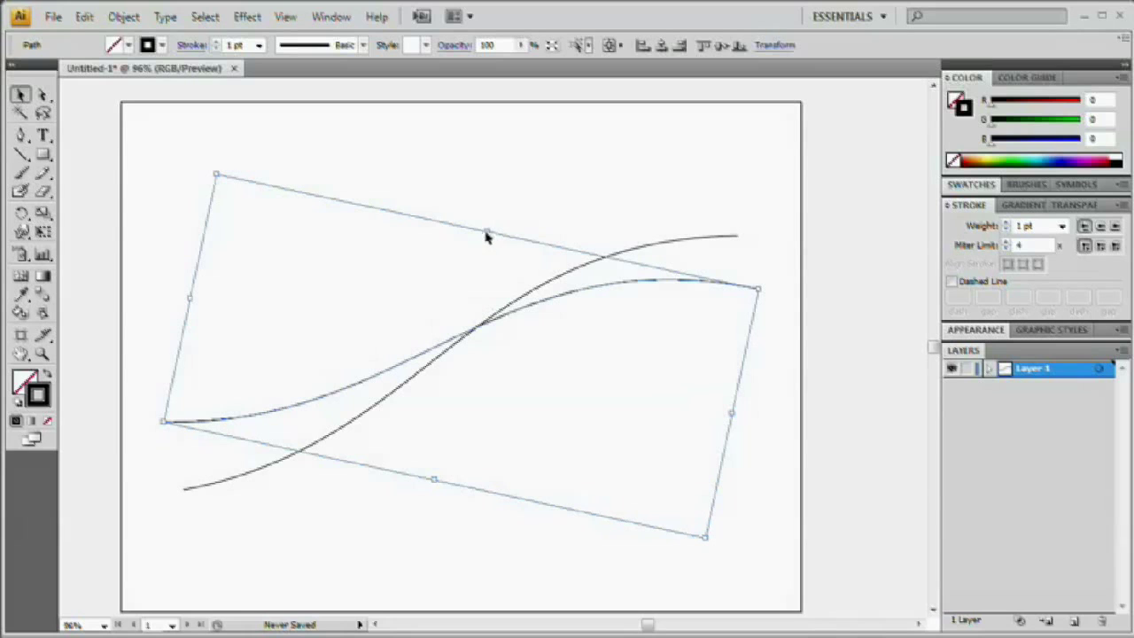
# - Stretch the copied curve slightly and rotate it further clockwise so its ends spread away from the original
pyautogui.moveTo(485, 232); pyautogui.dragTo(495, 213)
pyautogui.moveTo(772, 268); pyautogui.dragTo(803, 319)
pyautogui.click(757, 479)
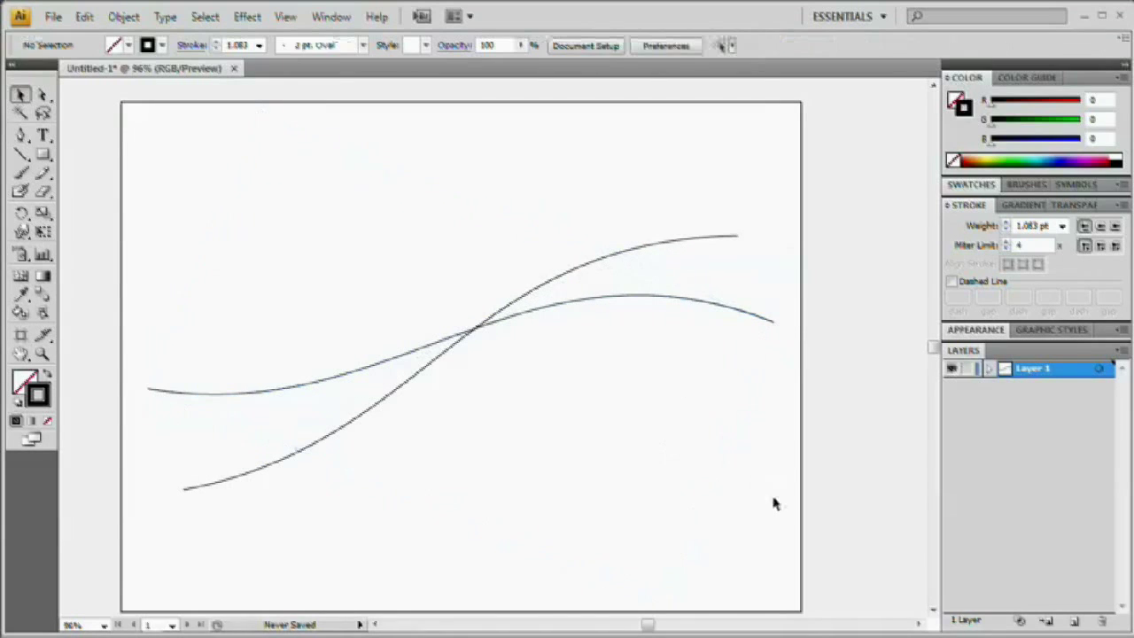
# - Set the Blend tool's spacing to Specified Steps with 10 steps
pyautogui.doubleClick(42, 296)
pyautogui.moveTo(514, 282); pyautogui.dragTo(282, 185)
pyautogui.click(339, 203)
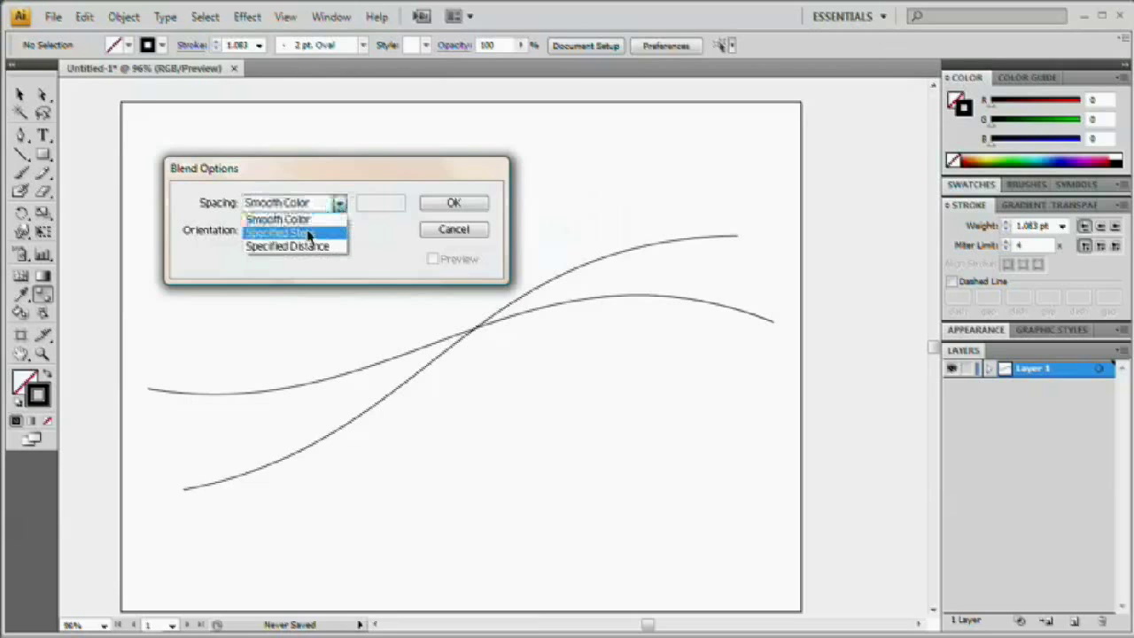
pyautogui.click(281, 232)
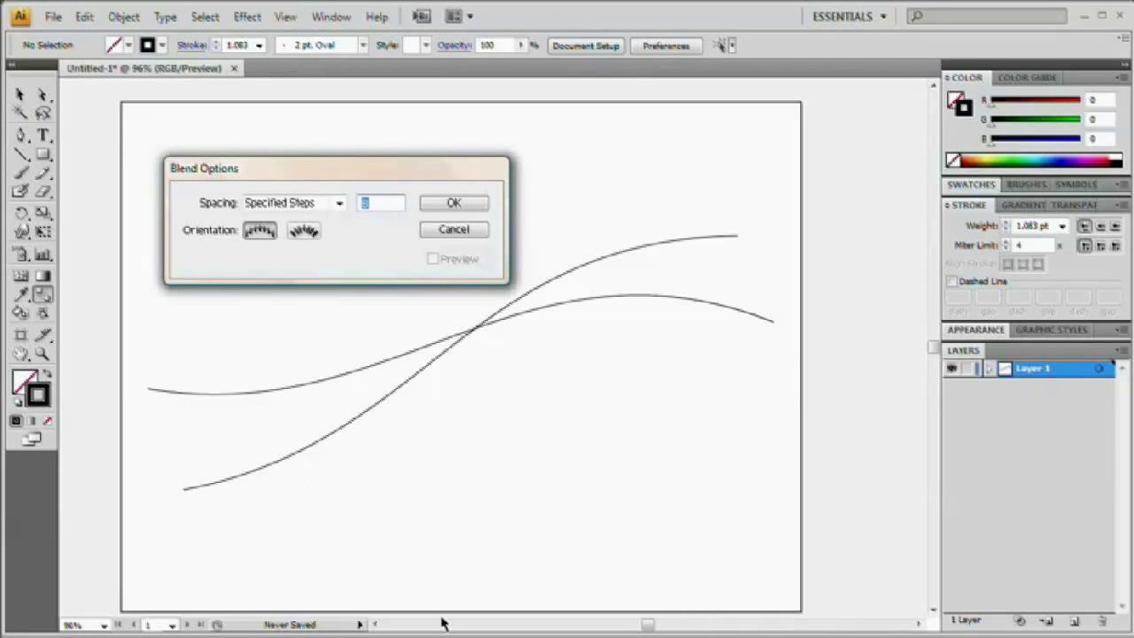
pyautogui.write('10')
pyautogui.press('Return')
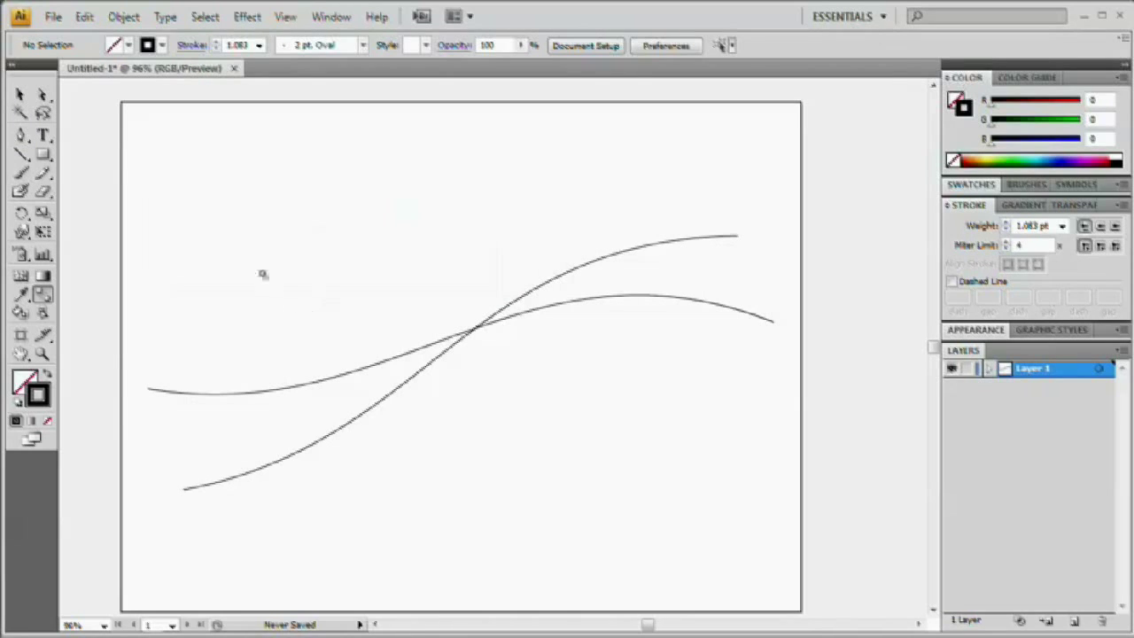
# - Blend the two crossing curves into a twisted ribbon of lines from their left endpoints and deselect it
pyautogui.click(19, 94)
pyautogui.moveTo(443, 215); pyautogui.dragTo(603, 470)
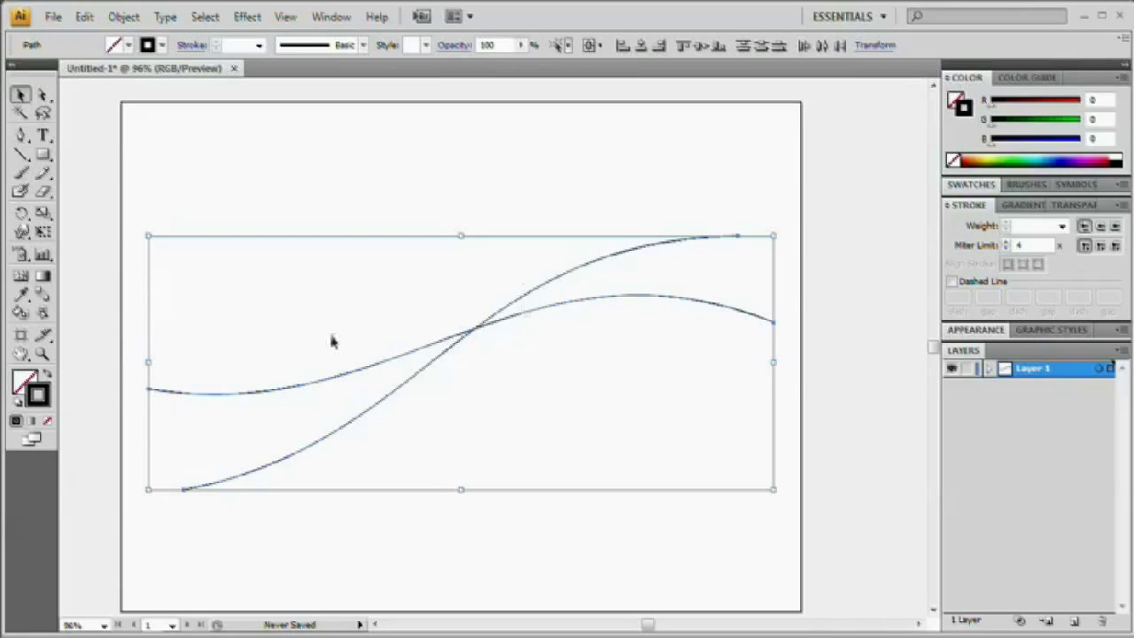
pyautogui.click(43, 294)
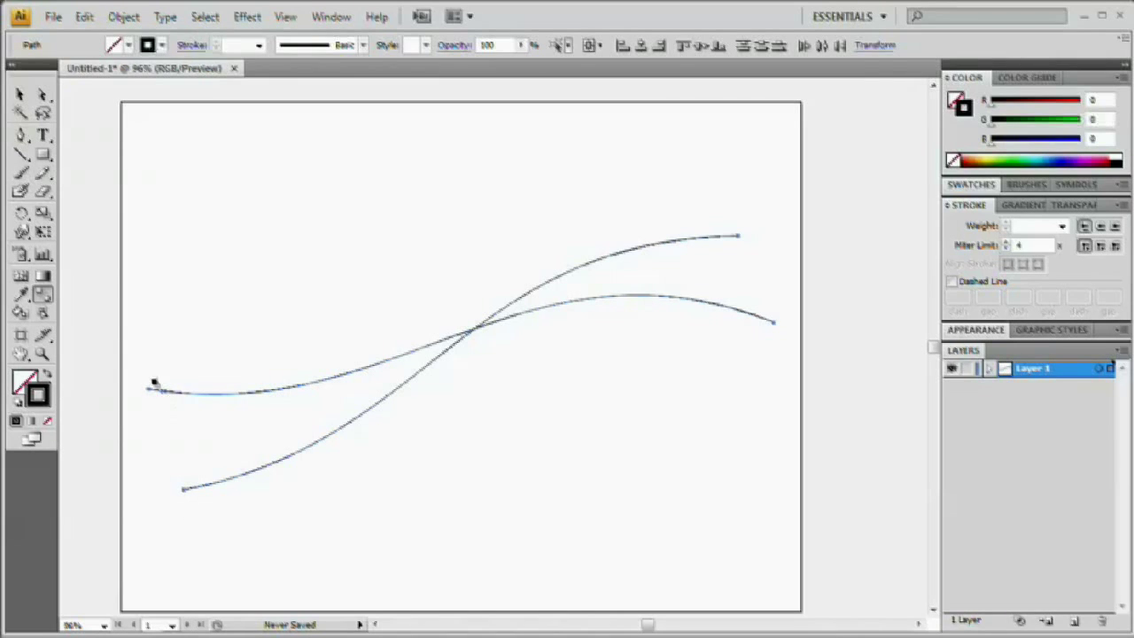
pyautogui.click(150, 390)
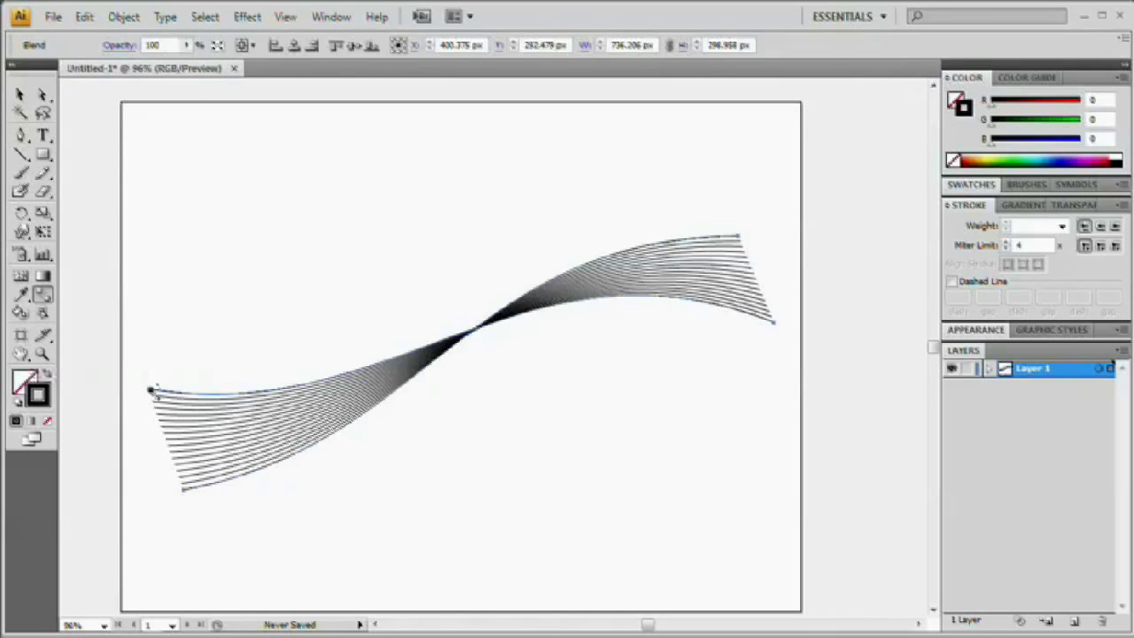
pyautogui.press('v')
pyautogui.click(286, 486)
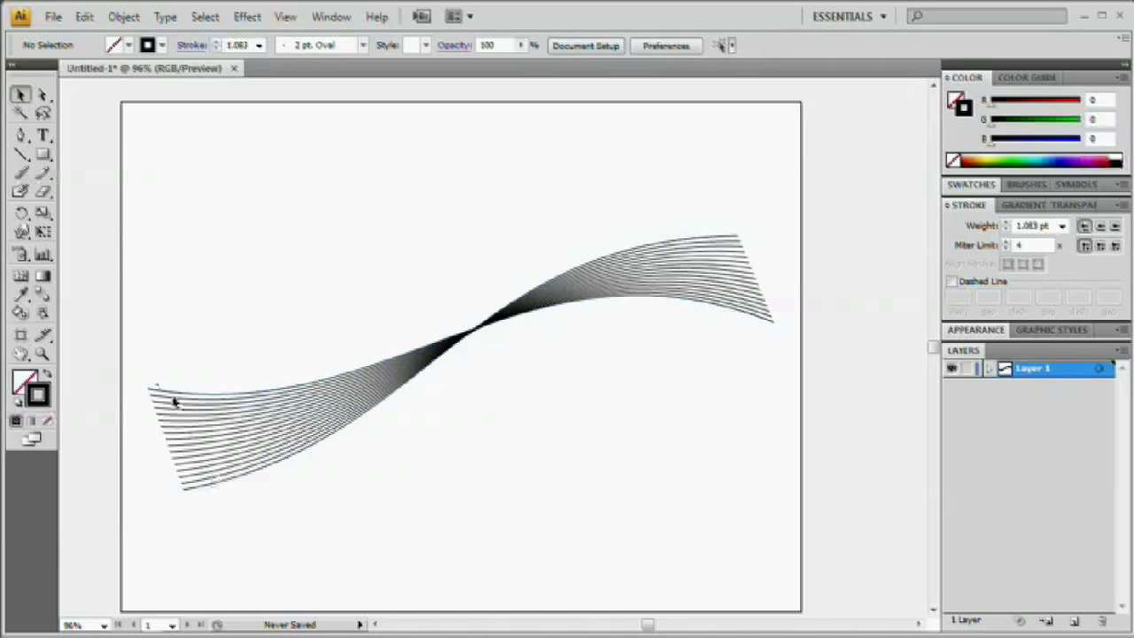
# - Select only the flatter curve of the blend and colour its stroke blue with R 0, G 69, B 255
pyautogui.click(185, 490)
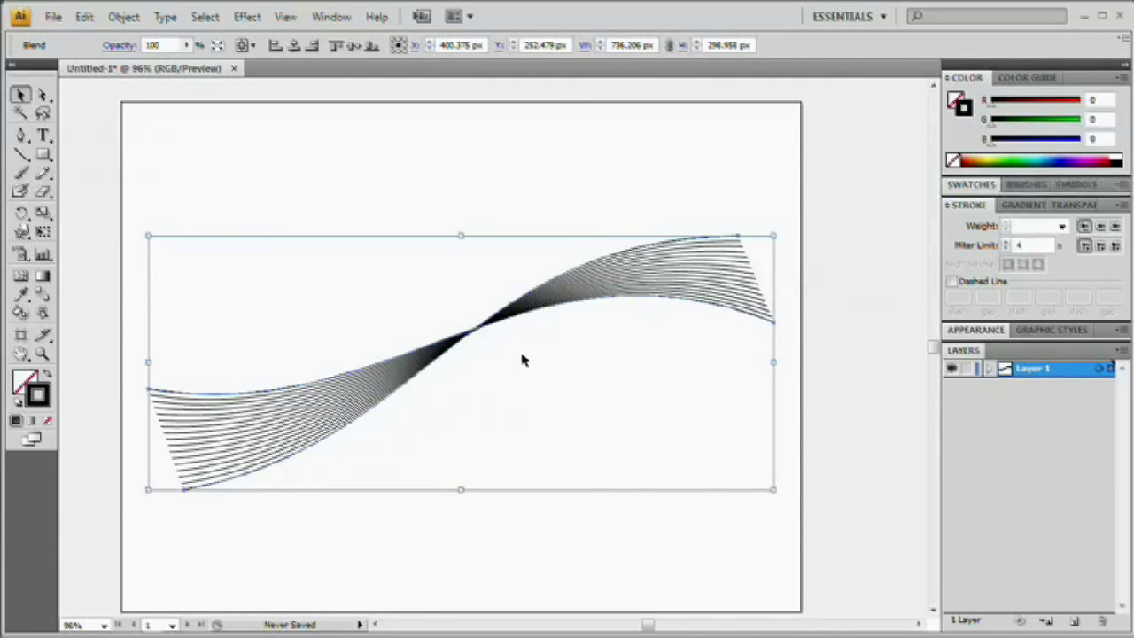
pyautogui.press('a')
pyautogui.click(217, 101)
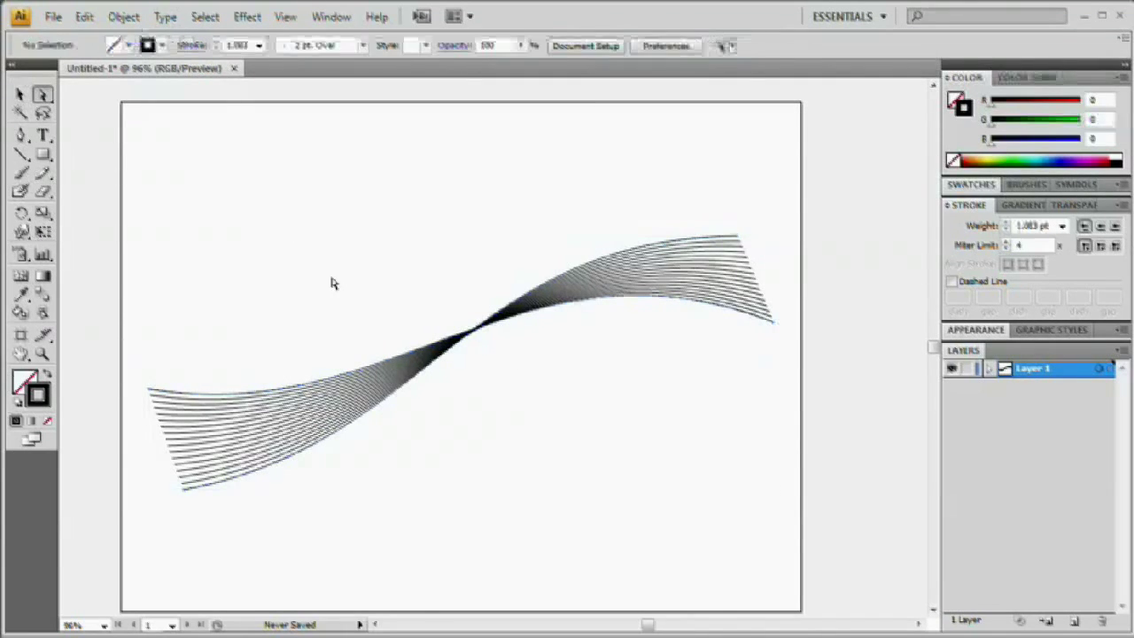
pyautogui.click(337, 383)
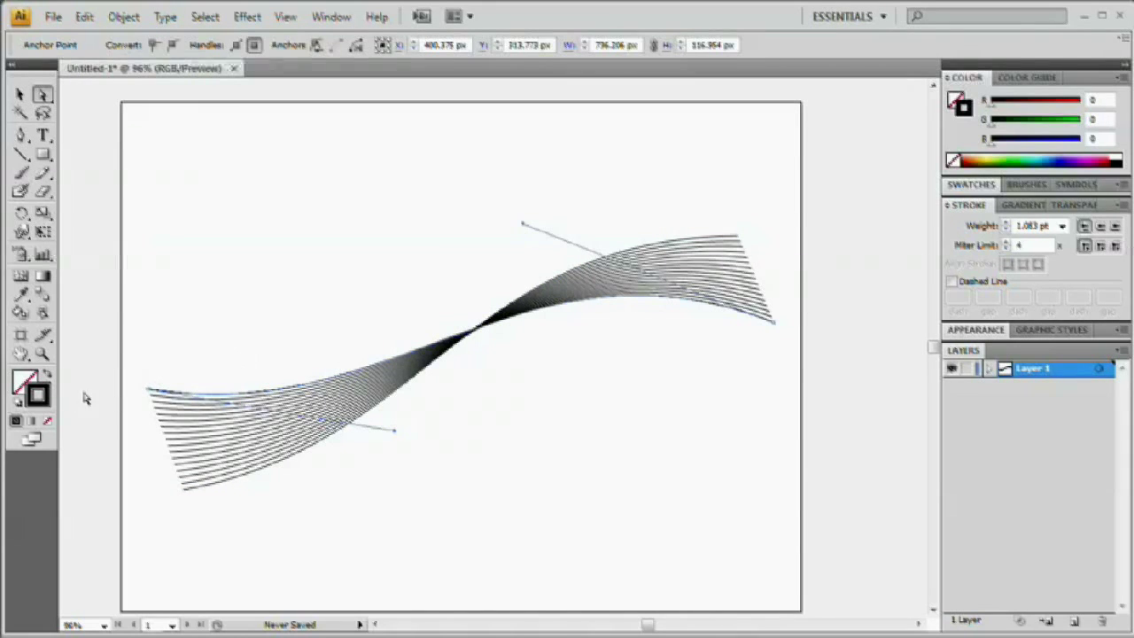
pyautogui.click(1051, 119)
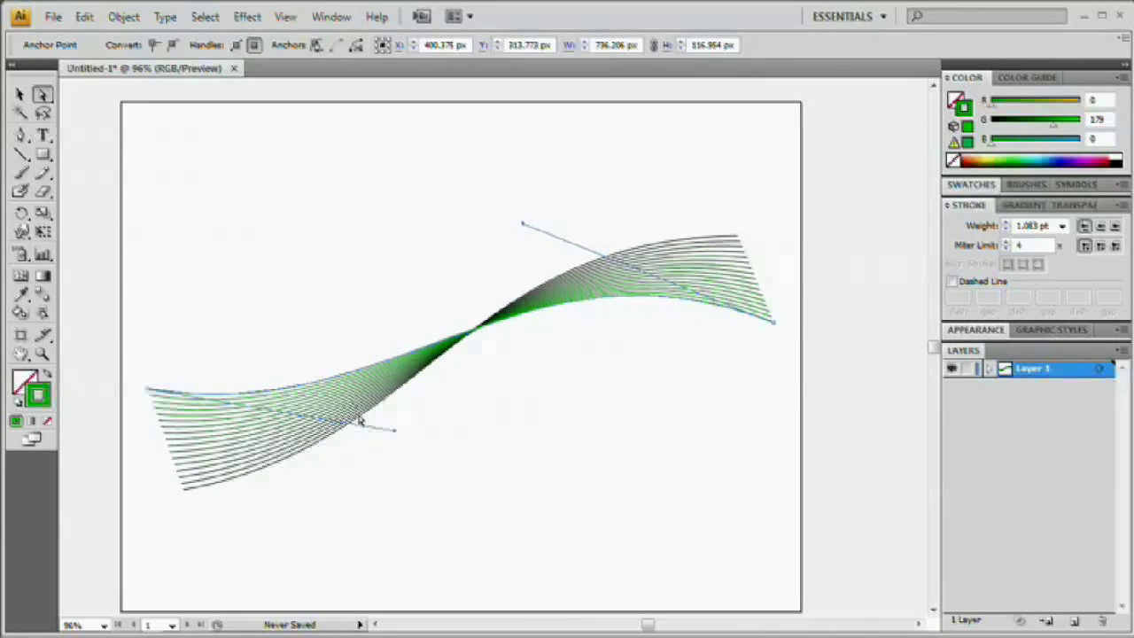
pyautogui.click(1080, 140)
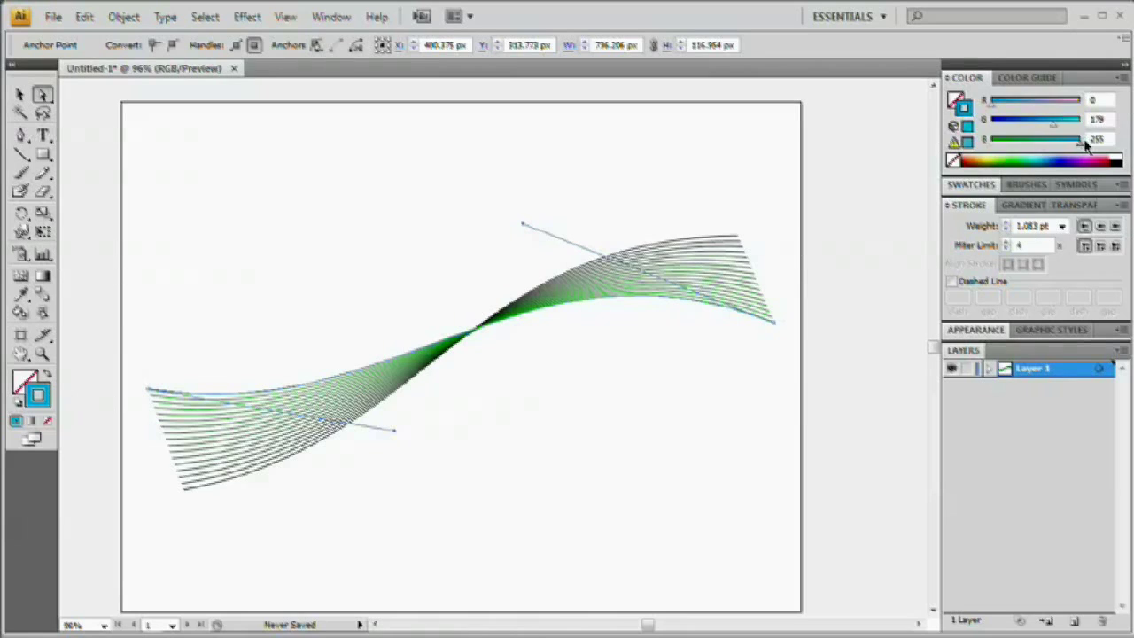
pyautogui.click(1015, 120)
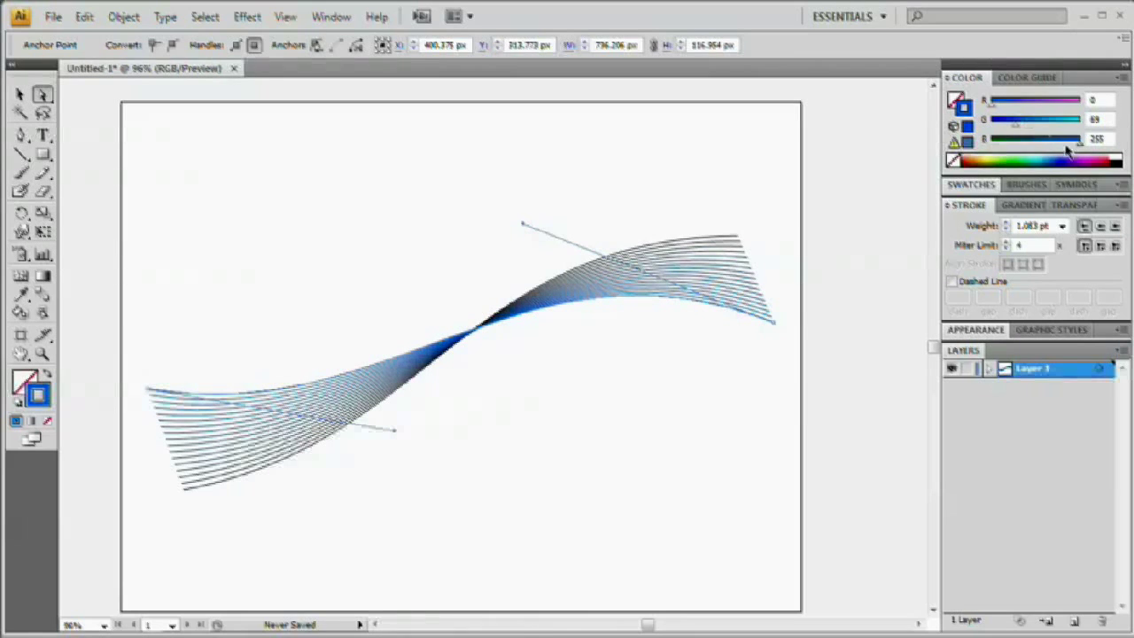
# - Colour the steeper curve of the blend turquoise with stroke values R 0, G 196, B 214
pyautogui.click(384, 408)
pyautogui.moveTo(1047, 139)
pyautogui.mouseDown()
pyautogui.moveTo(1067, 140)
pyautogui.moveTo(1064, 127)
pyautogui.mouseUp()
pyautogui.click(653, 370)
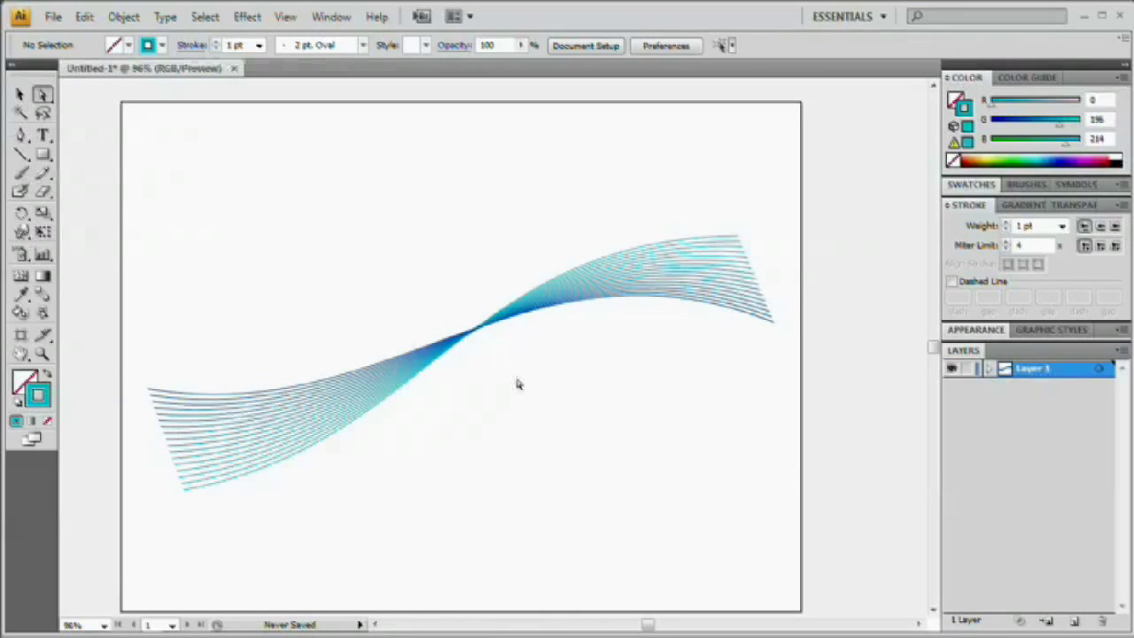
# - Leave isolation mode and move the whole blended ribbon up to the top of the artboard
pyautogui.press('v')
pyautogui.doubleClick(519, 317)
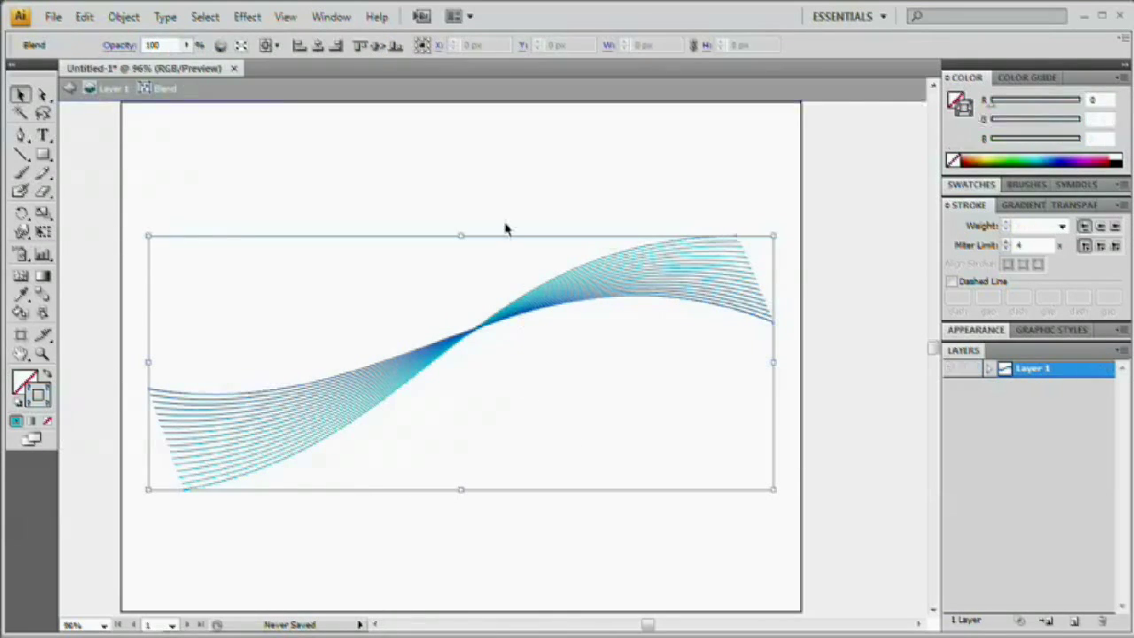
pyautogui.click(506, 229)
pyautogui.doubleClick(333, 241)
pyautogui.moveTo(493, 324); pyautogui.dragTo(512, 191)
pyautogui.click(491, 404)
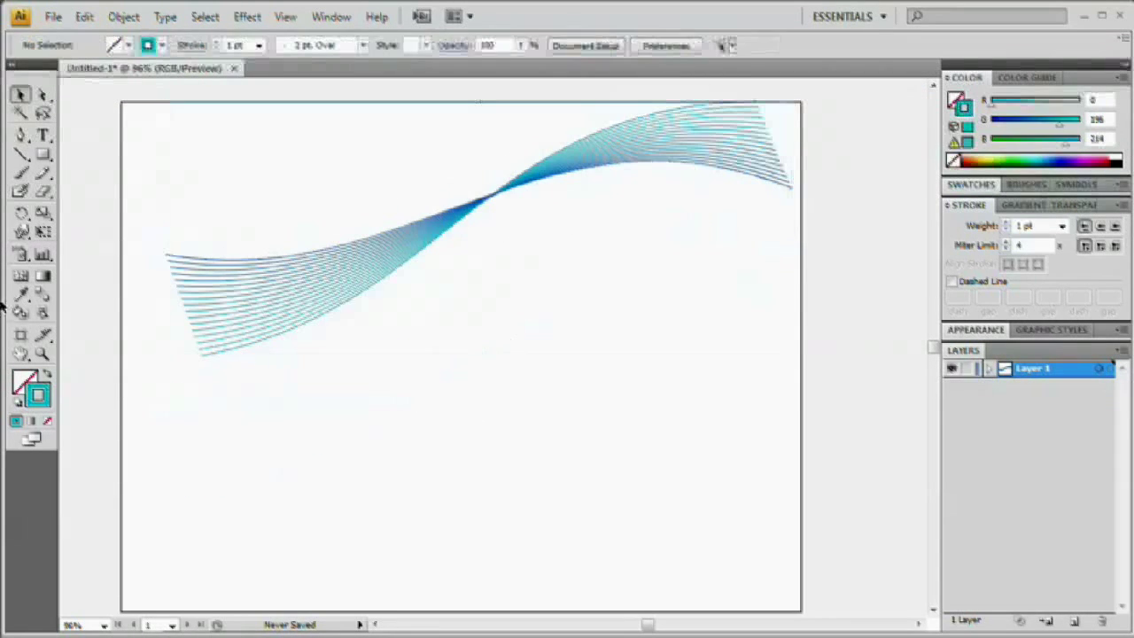
# - Draw two spirals below the ribbon with the Spiral tool, a larger one at lower left and a smaller one near the centre
pyautogui.moveTo(22, 155); pyautogui.dragTo(89, 200)
pyautogui.moveTo(328, 465); pyautogui.dragTo(424, 554)
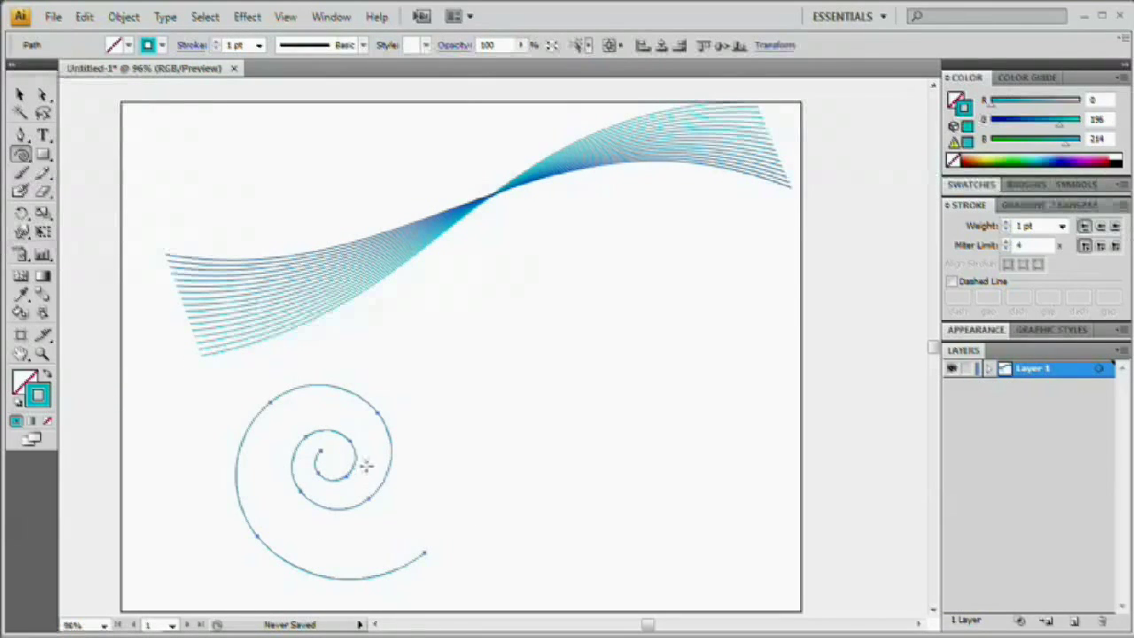
pyautogui.moveTo(532, 337); pyautogui.dragTo(554, 429)
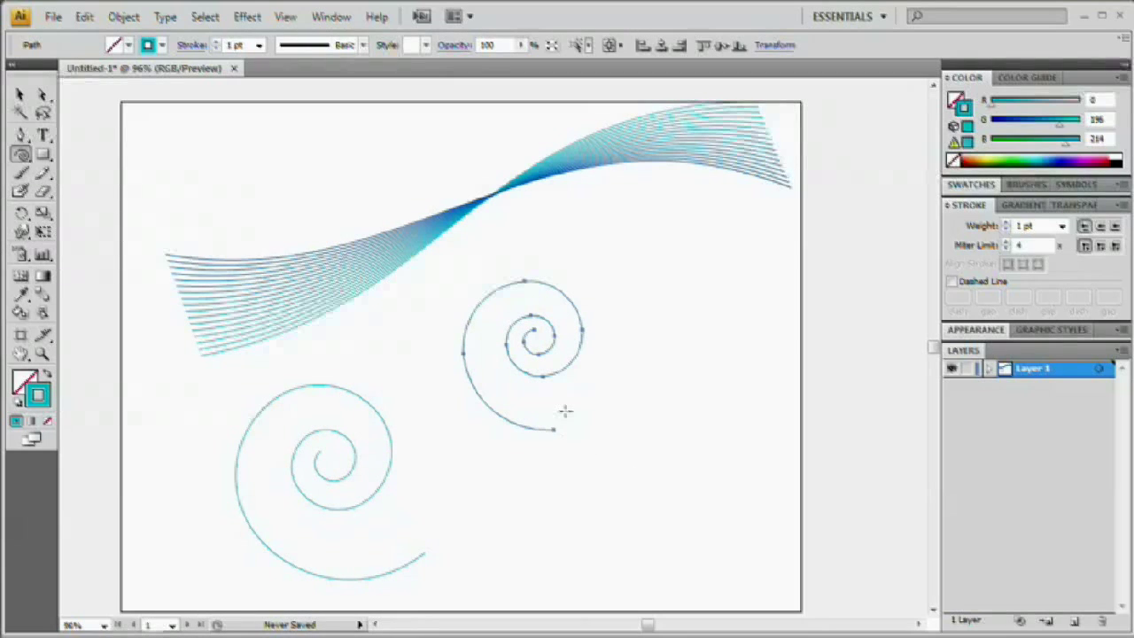
# - Rotate the smaller spiral near the centre so its outer end faces the upper left
pyautogui.press('v')
pyautogui.click(586, 283)
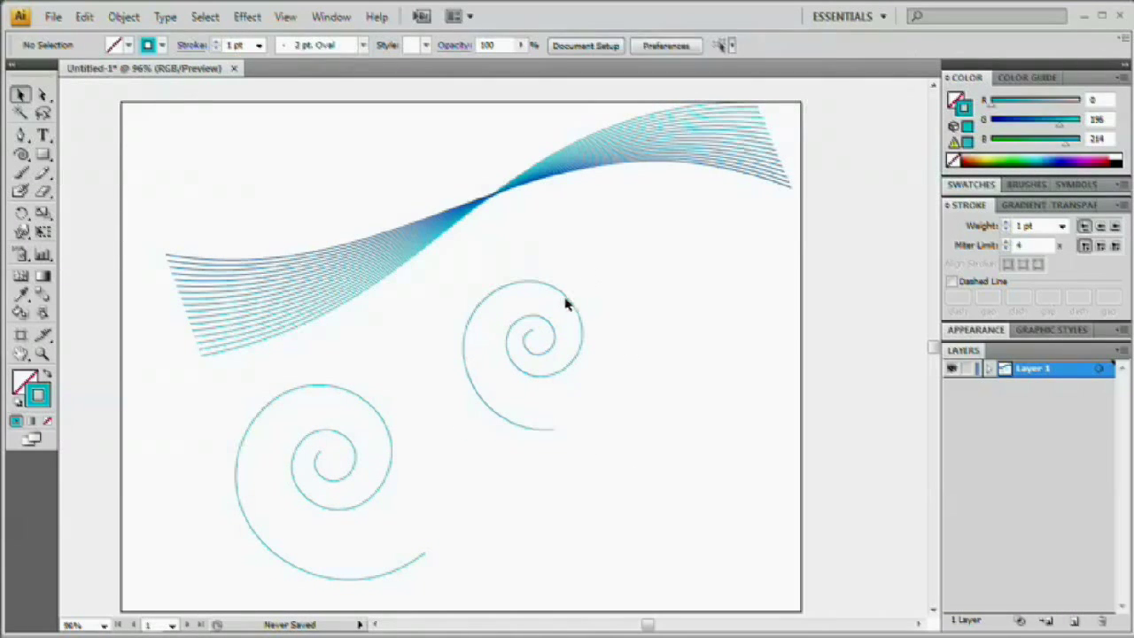
pyautogui.click(567, 304)
pyautogui.moveTo(590, 273); pyautogui.dragTo(543, 511)
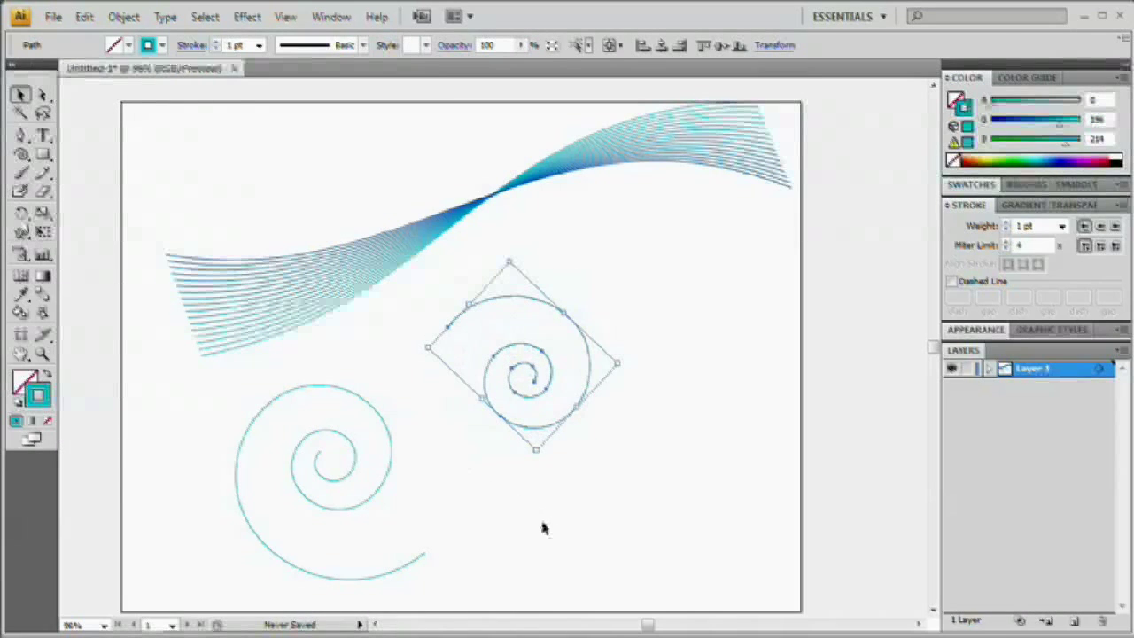
pyautogui.click(543, 528)
# - Colour the strokes of both spirals green, using R 0, G 255, B 0 for the smaller one
pyautogui.moveTo(392, 384); pyautogui.dragTo(309, 524)
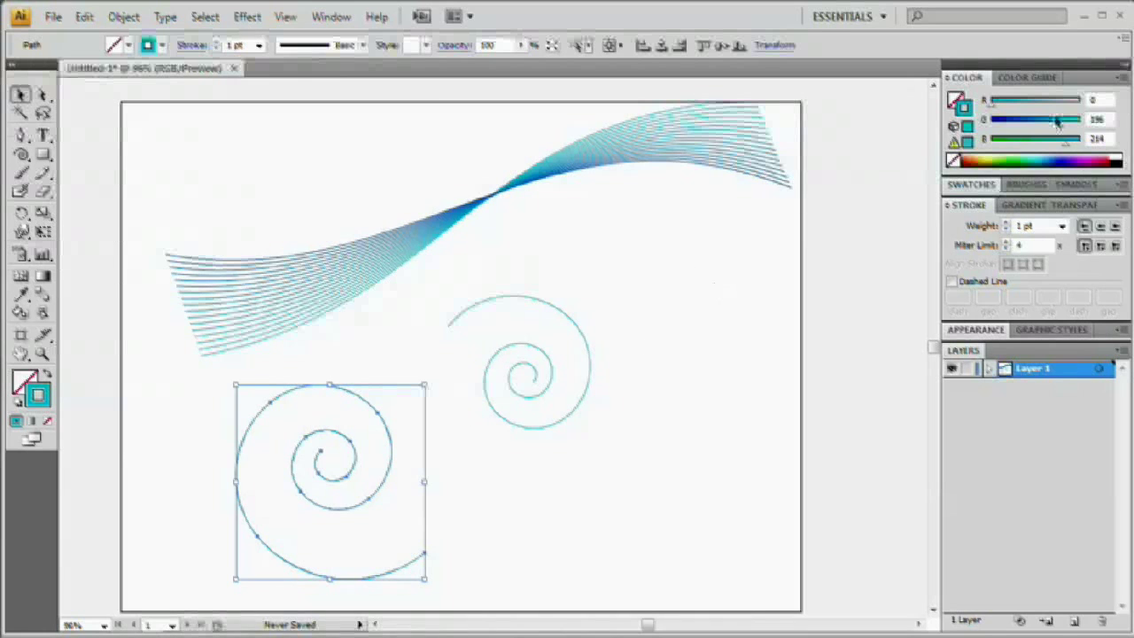
pyautogui.moveTo(1048, 144); pyautogui.dragTo(990, 142)
pyautogui.moveTo(1058, 119)
pyautogui.mouseDown()
pyautogui.moveTo(1010, 149)
pyautogui.moveTo(989, 142)
pyautogui.moveTo(1081, 128)
pyautogui.mouseUp()
pyautogui.click(553, 383)
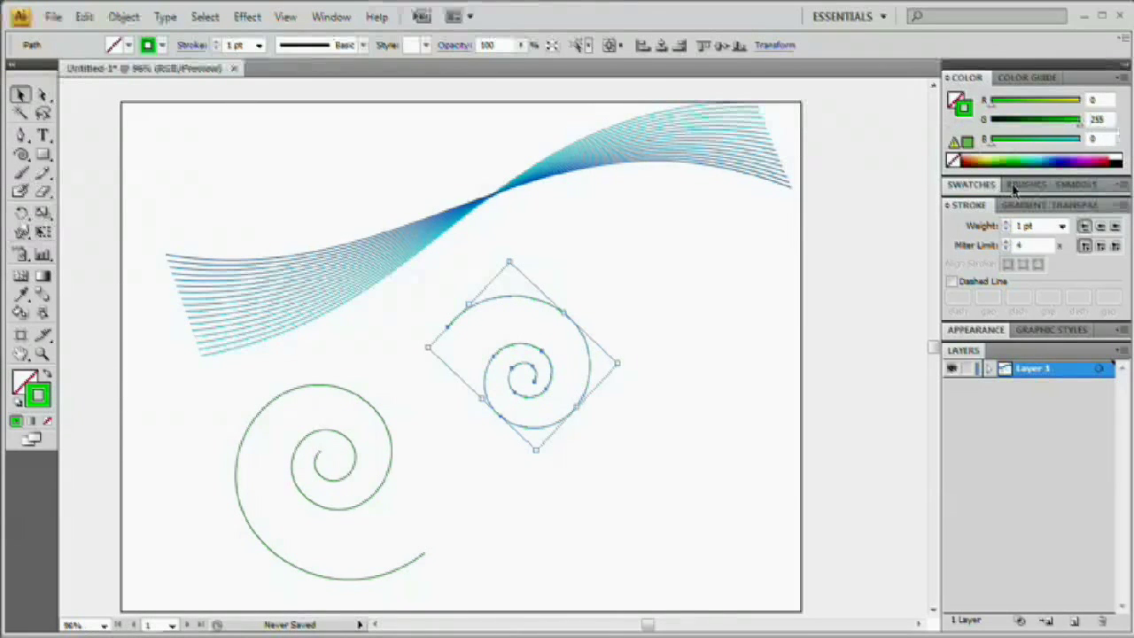
pyautogui.click(625, 503)
# - Blend the two green spirals with the Blend tool, linking their outer end points
pyautogui.moveTo(655, 422); pyautogui.dragTo(324, 393)
pyautogui.click(42, 295)
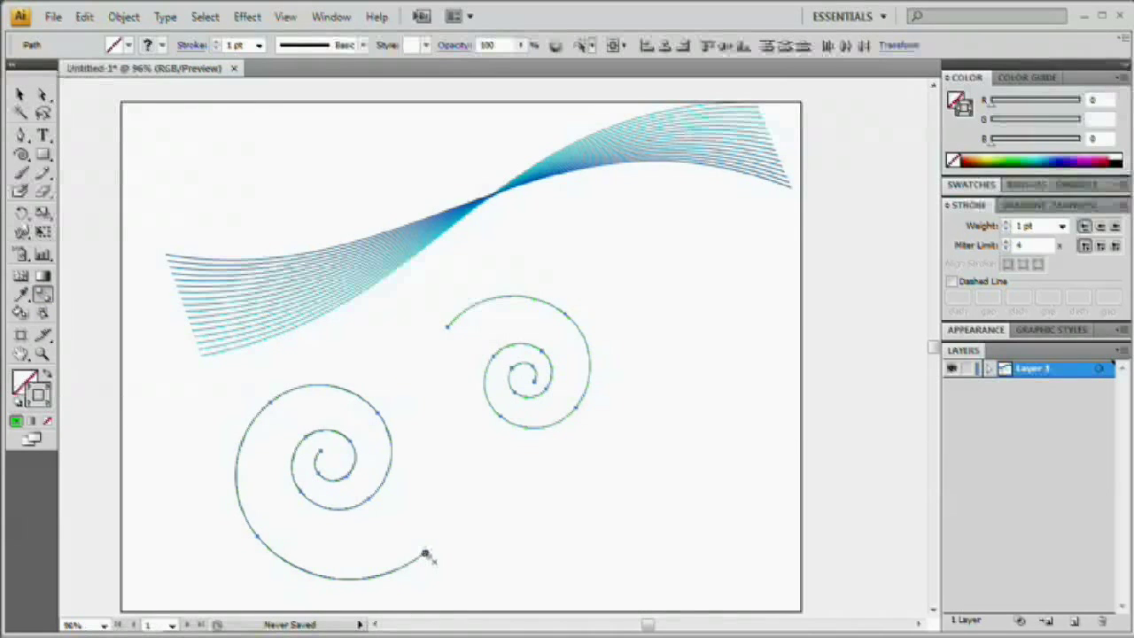
pyautogui.click(448, 325)
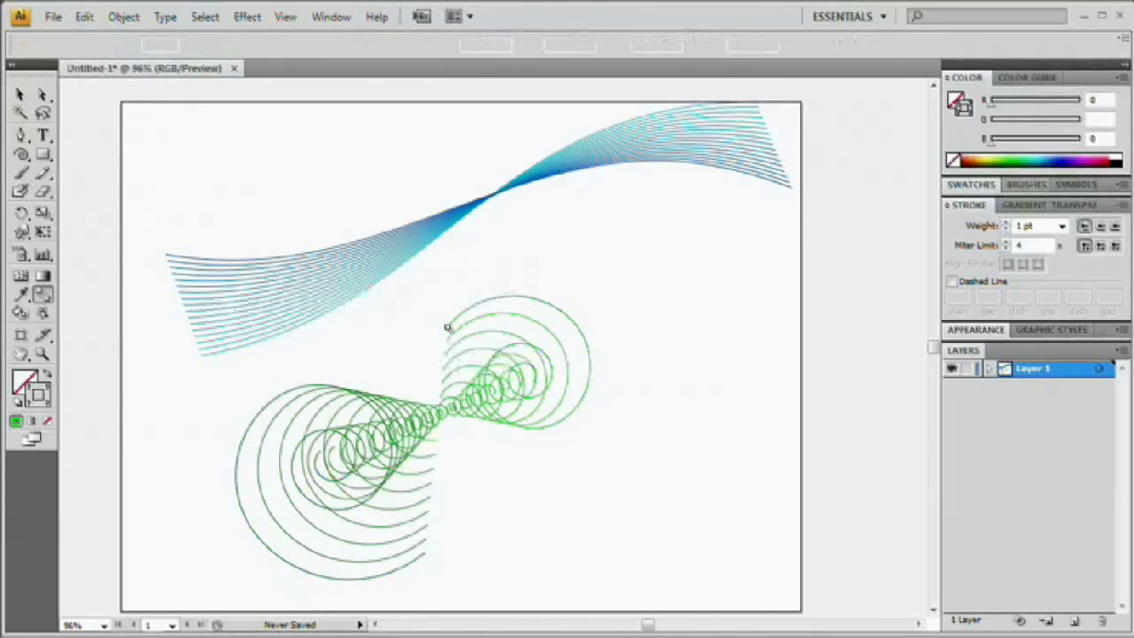
pyautogui.press('v')
pyautogui.click(623, 523)
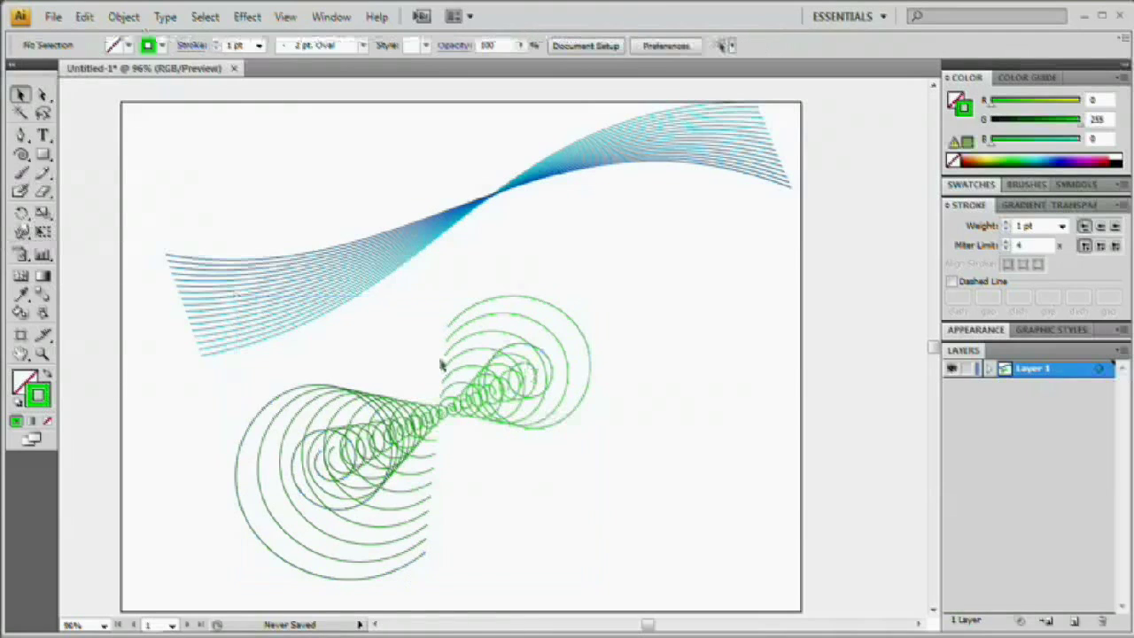
# - Delete the blended spirals from the artboard
pyautogui.click(509, 399)
pyautogui.click(661, 519)
pyautogui.click(507, 404)
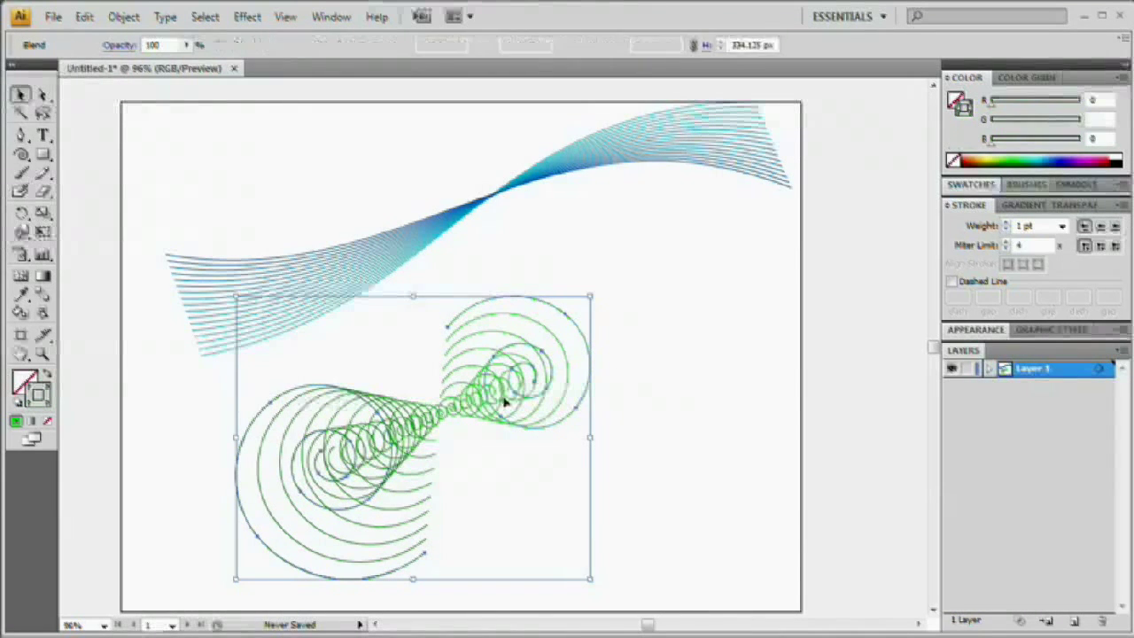
pyautogui.press('Delete')
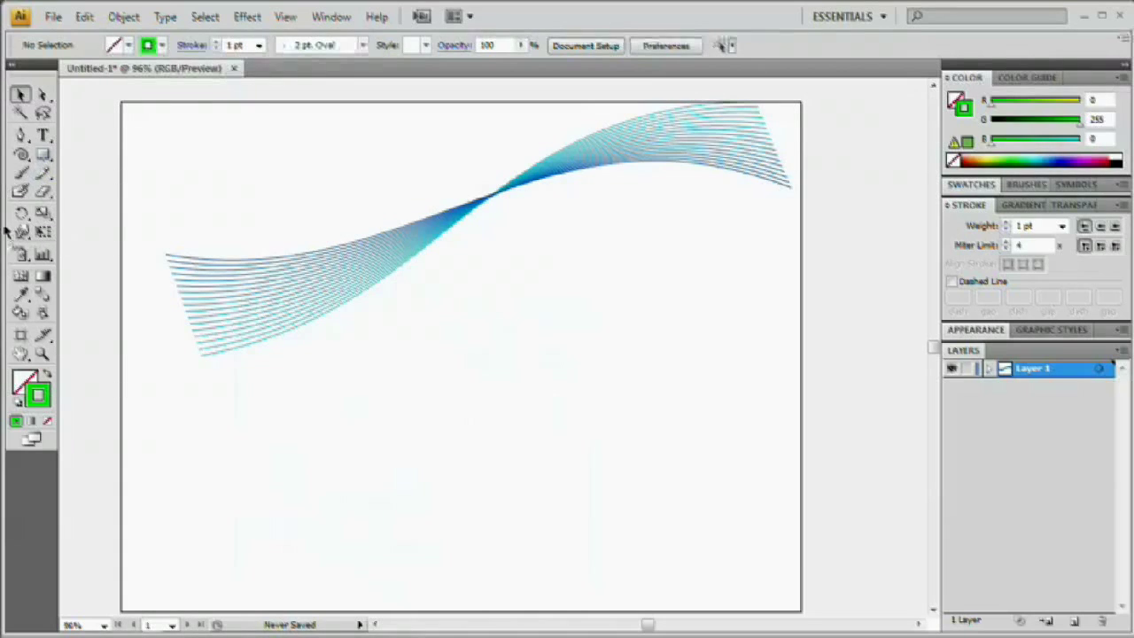
# - Draw two long rising arcs below the ribbon with the Arc tool, giving the upper one a much sharper bend
pyautogui.moveTo(23, 154); pyautogui.dragTo(71, 173)
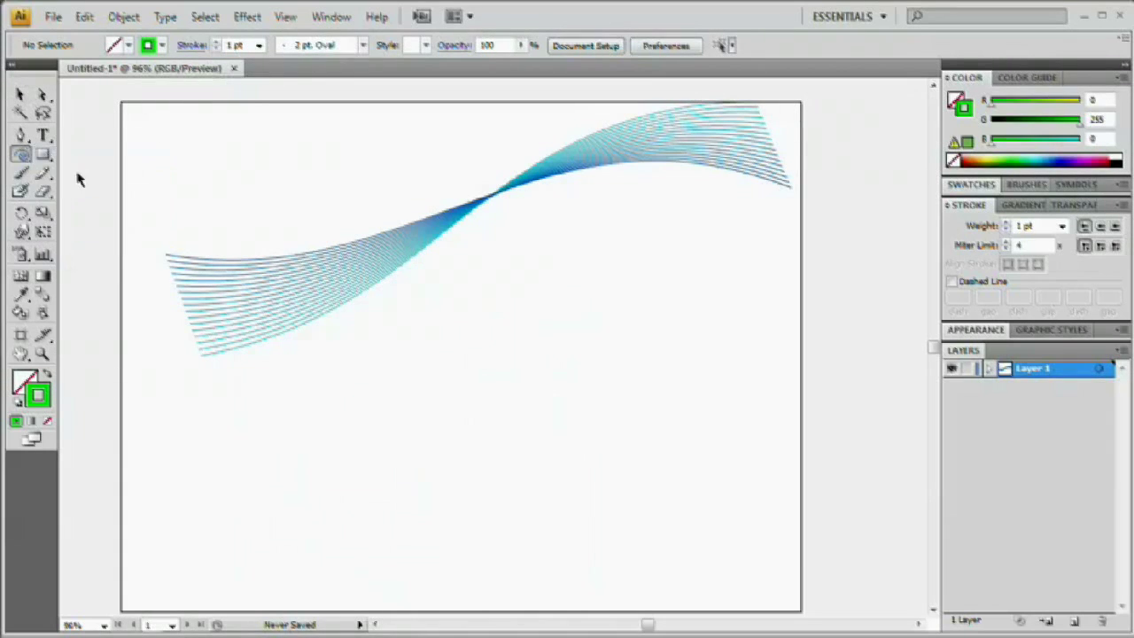
pyautogui.moveTo(296, 549); pyautogui.dragTo(732, 417)
pyautogui.moveTo(200, 490)
pyautogui.mouseDown()
pyautogui.moveTo(298, 397)
pyautogui.moveTo(526, 357)
pyautogui.moveTo(564, 324)
pyautogui.moveTo(575, 327)
pyautogui.moveTo(549, 344)
pyautogui.moveTo(658, 369)
pyautogui.moveTo(693, 359)
pyautogui.moveTo(701, 340)
pyautogui.moveTo(652, 353)
pyautogui.moveTo(676, 351)
pyautogui.moveTo(658, 360)
pyautogui.moveTo(661, 372)
pyautogui.moveTo(568, 364)
pyautogui.moveTo(531, 346)
pyautogui.moveTo(635, 385)
pyautogui.moveTo(618, 363)
pyautogui.mouseUp()
pyautogui.press('Down')
pyautogui.press('Down')
pyautogui.press('Down')
pyautogui.press('Down')
pyautogui.press('Down')
pyautogui.press('Down')
pyautogui.press('Down')
pyautogui.press('Down')
pyautogui.press('Down')
pyautogui.press('Down')
pyautogui.press('Down')
pyautogui.press('Down')
pyautogui.press('Down')
pyautogui.press('Down')
pyautogui.press('Down')
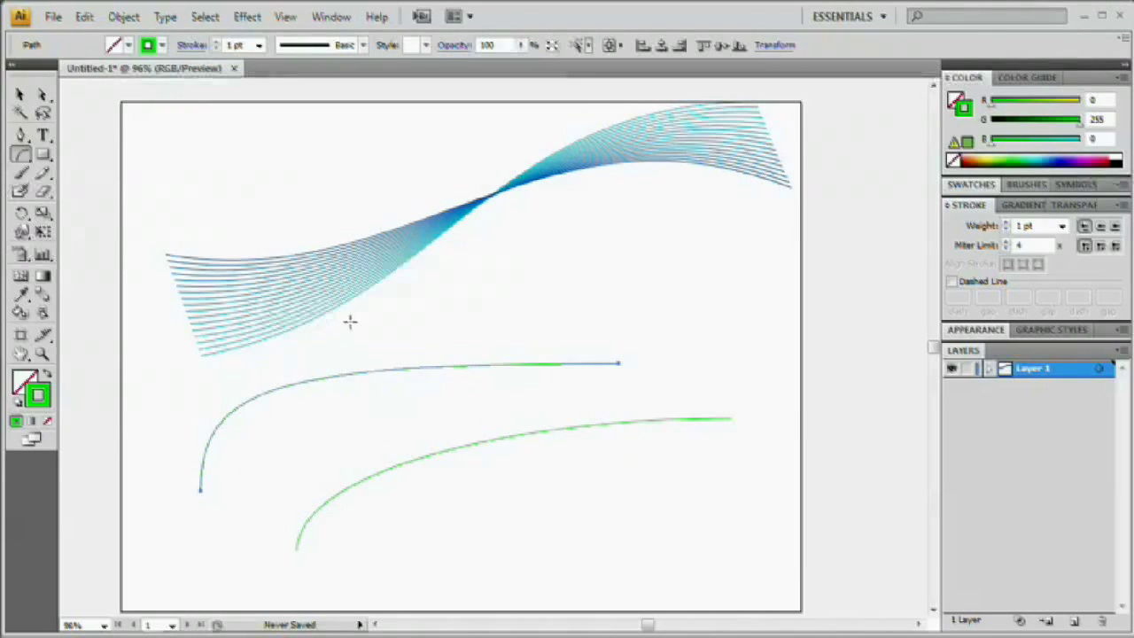
# - Move the sharper arc toward the artboard's right edge and enlarge it proportionally to the lower left, so it crosses the other arc
pyautogui.press('v')
pyautogui.moveTo(388, 369)
pyautogui.mouseDown()
pyautogui.moveTo(567, 419)
pyautogui.moveTo(599, 413)
pyautogui.moveTo(590, 342)
pyautogui.moveTo(589, 354)
pyautogui.mouseUp()
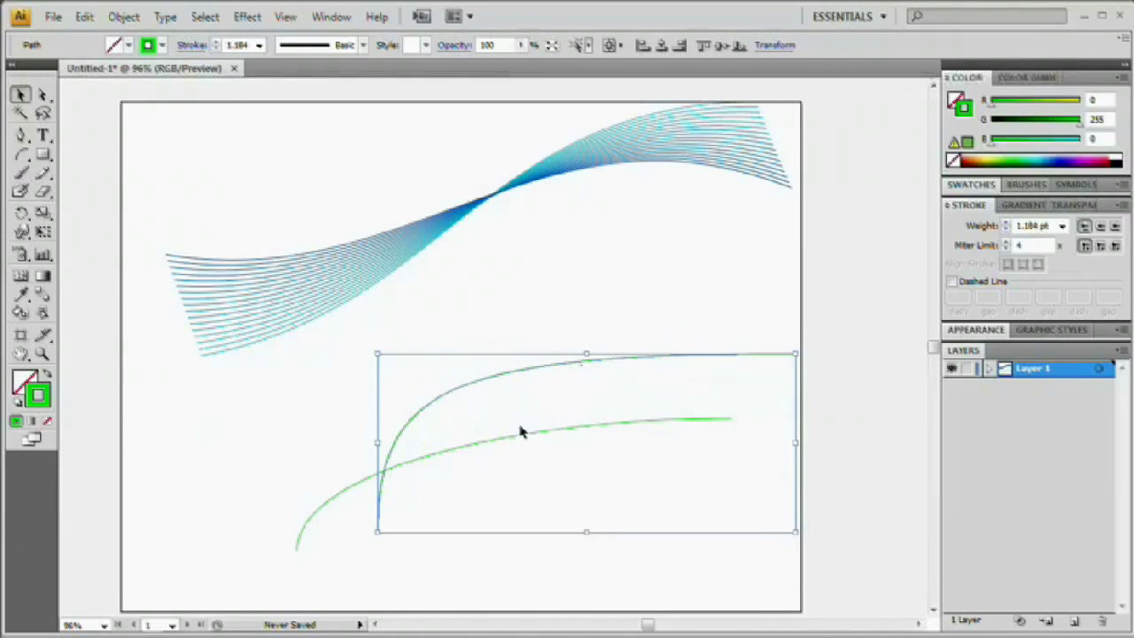
pyautogui.moveTo(378, 533); pyautogui.dragTo(358, 570)
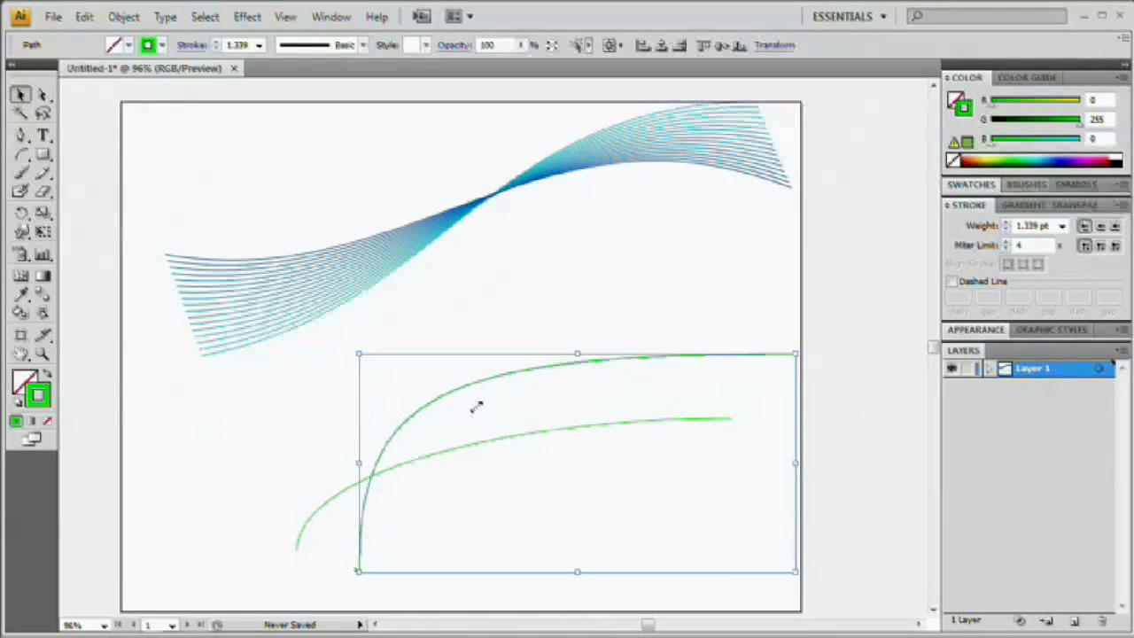
pyautogui.click(699, 435)
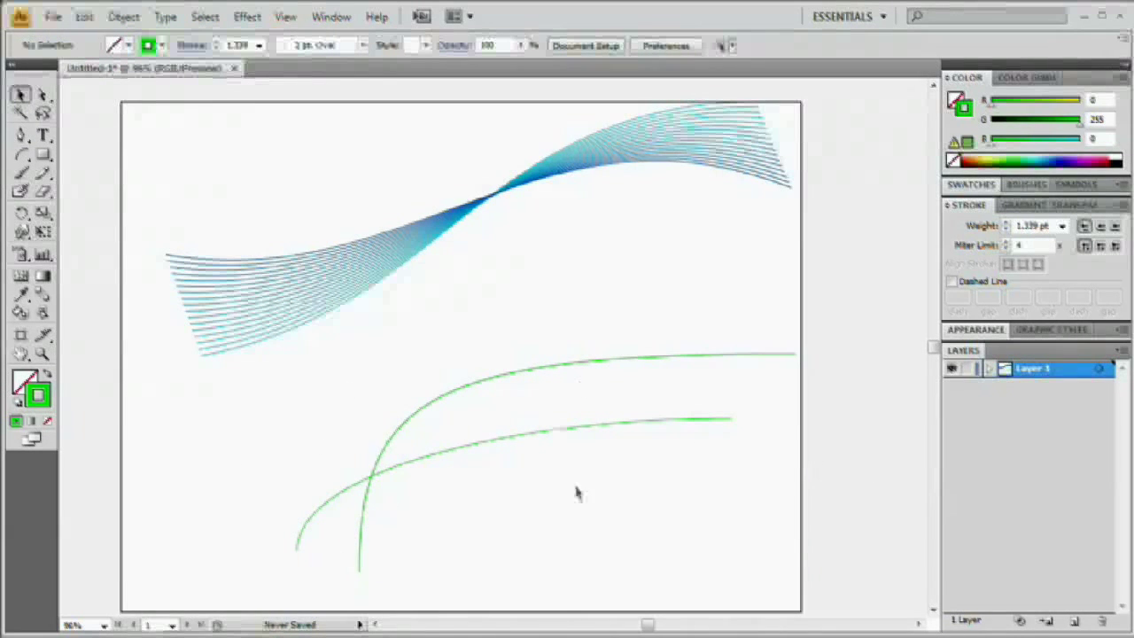
# - Blend the two green arcs between their right end points using Specified Steps spacing of 100
pyautogui.moveTo(327, 395); pyautogui.dragTo(527, 544)
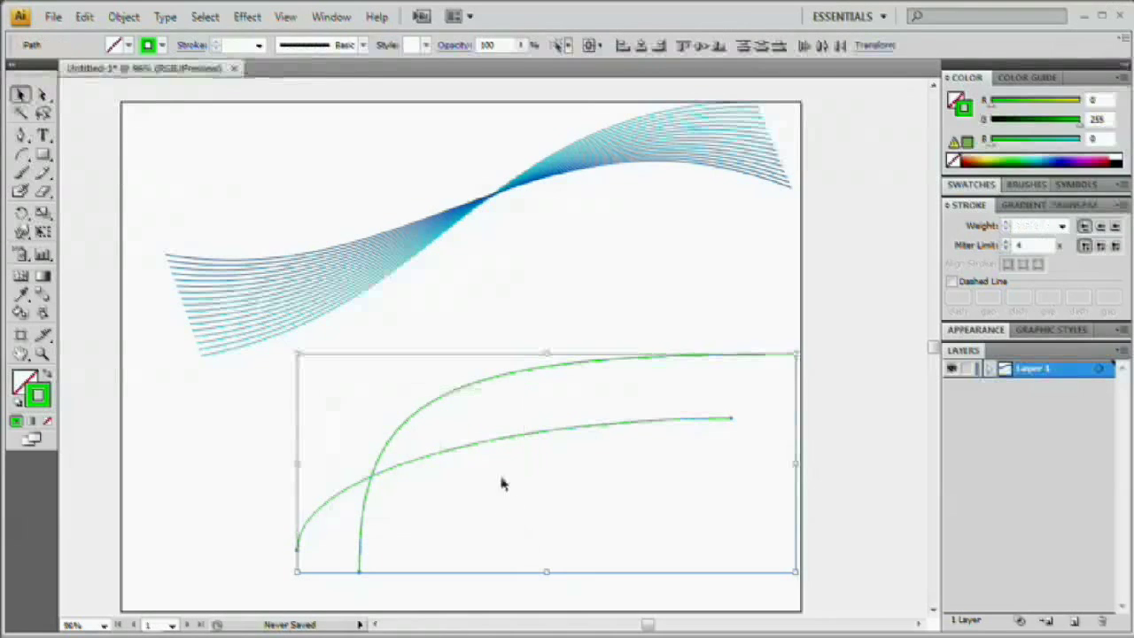
pyautogui.click(44, 295)
pyautogui.doubleClick(43, 296)
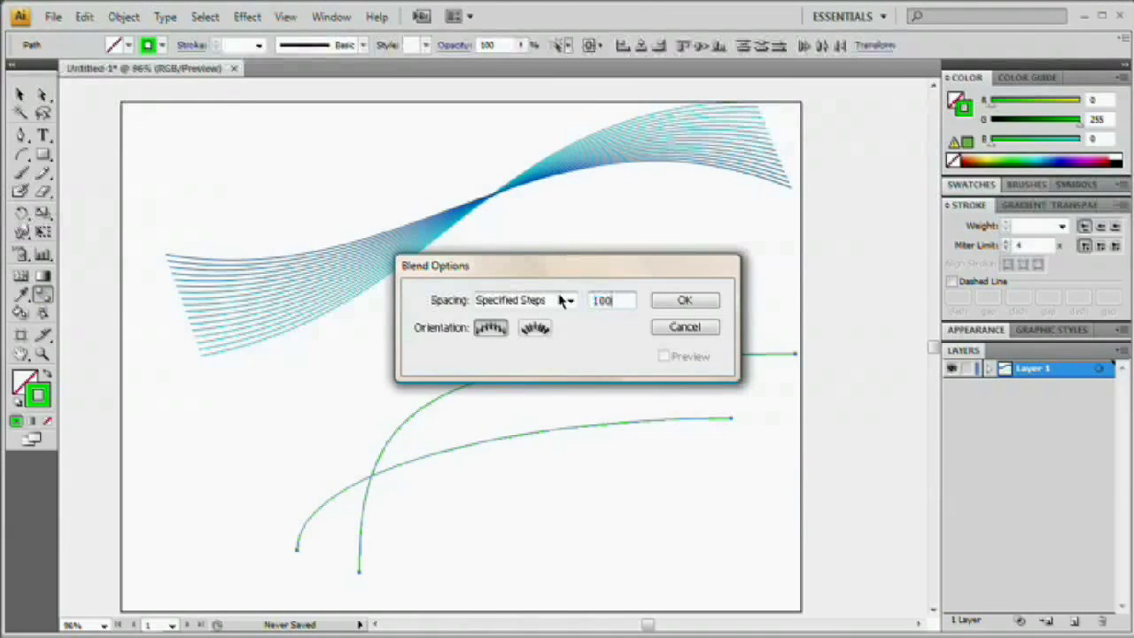
pyautogui.press('Return')
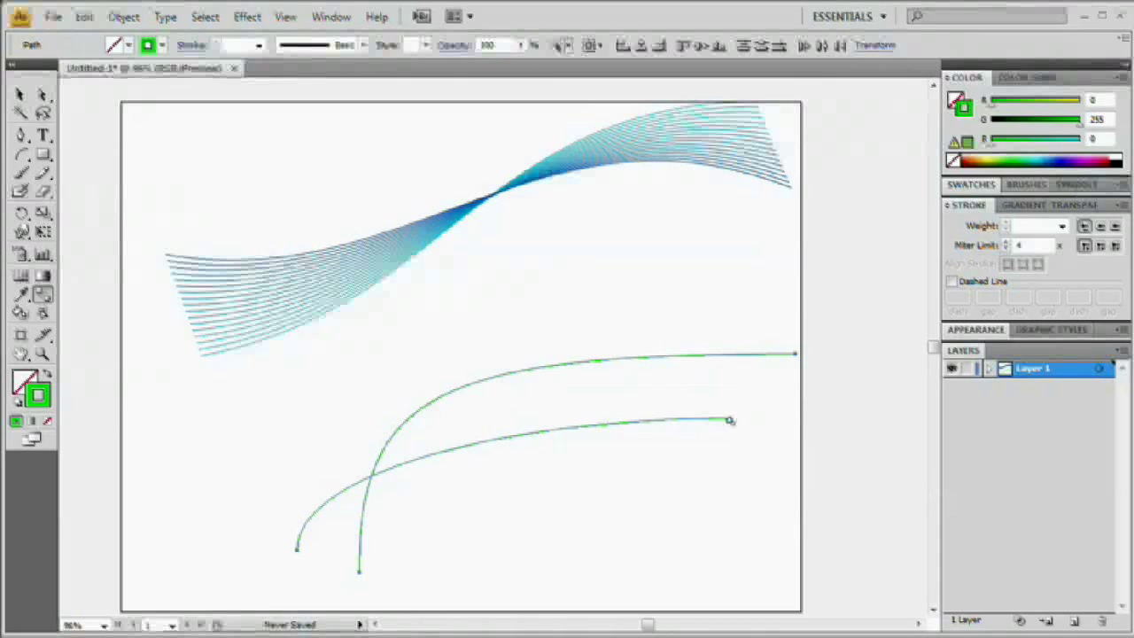
pyautogui.click(794, 355)
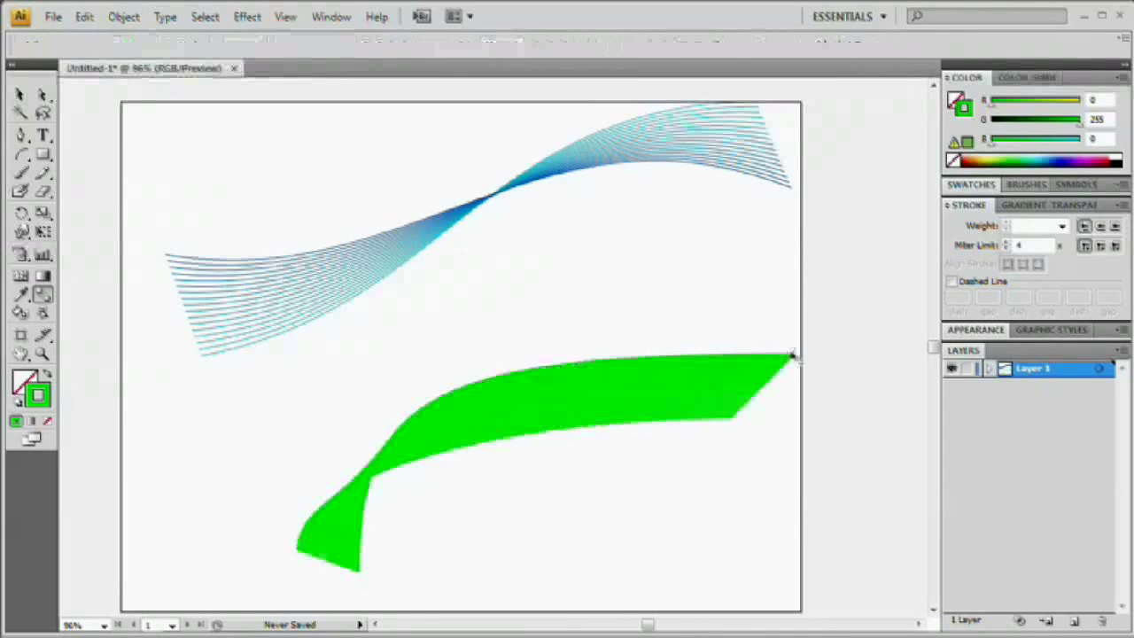
pyautogui.press('v')
pyautogui.click(616, 538)
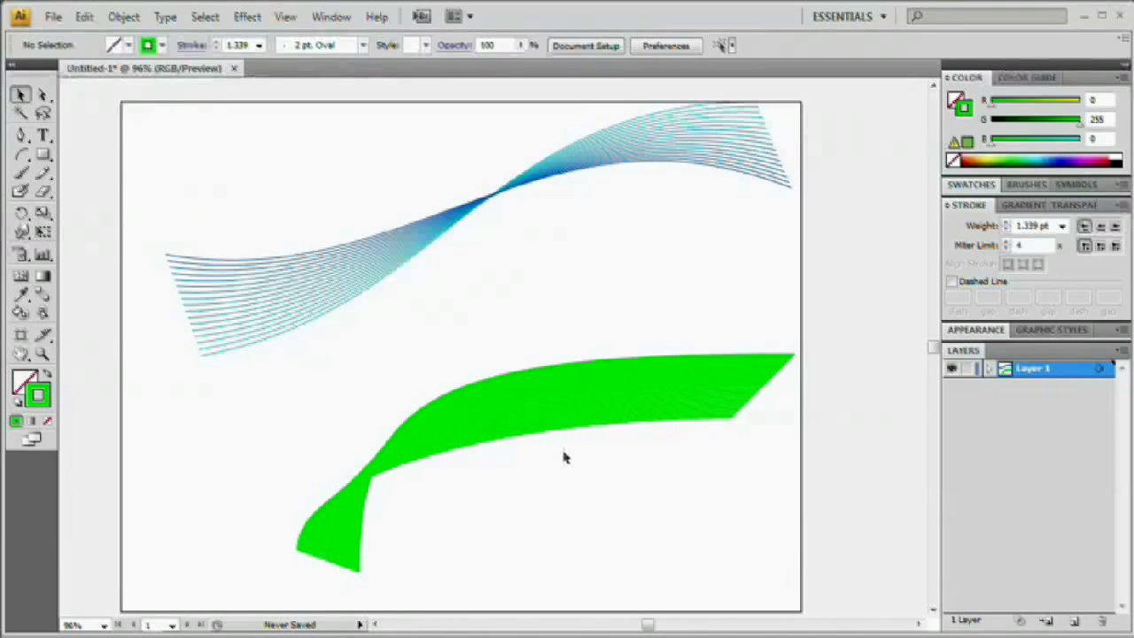
# - Select only the upper arc of the green blend and colour its stroke dark green with R 0, G 130, B 0
pyautogui.click(588, 368)
pyautogui.click(1006, 166)
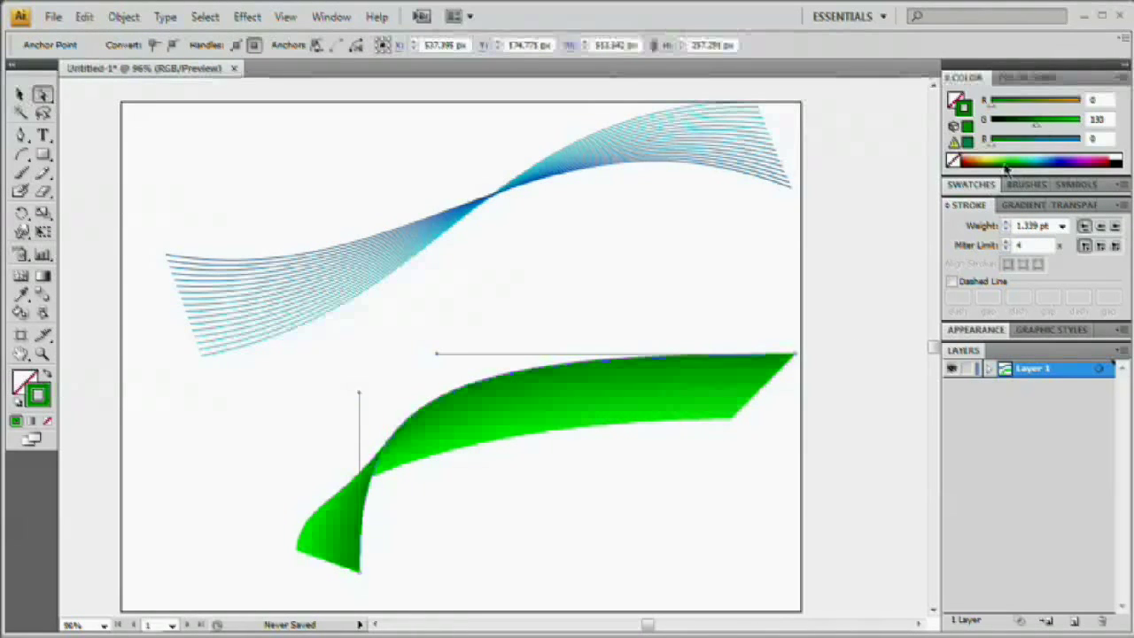
pyautogui.click(432, 509)
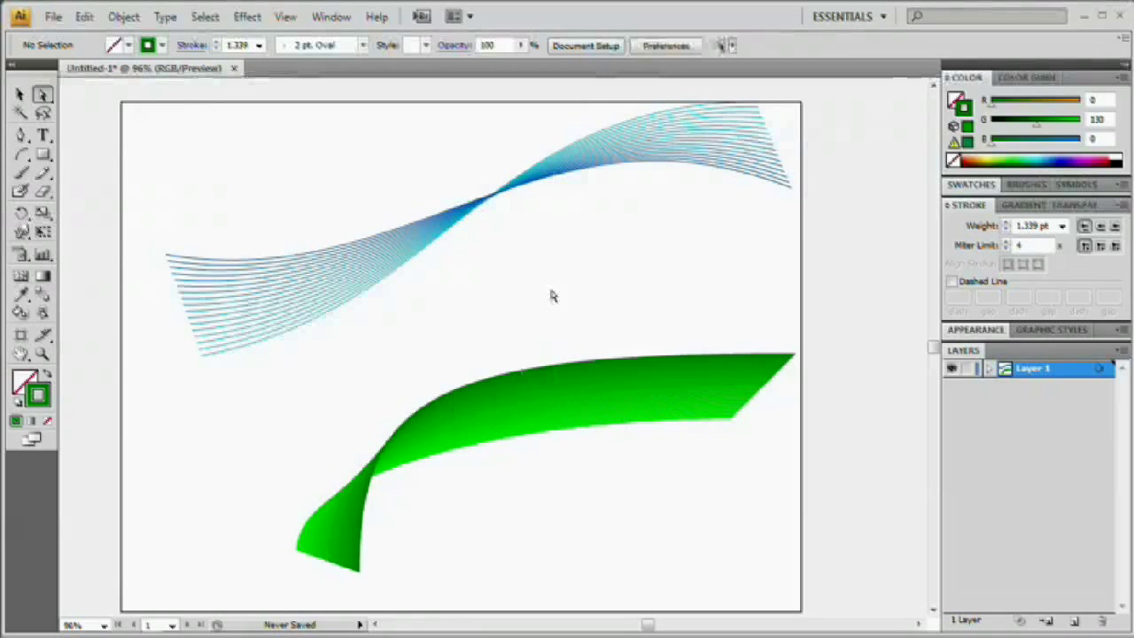
# - Nudge the green ribbon slightly left and down, and move the blue ribbon down and slightly left, away from the artboard's top edge
pyautogui.press('v')
pyautogui.click(501, 409)
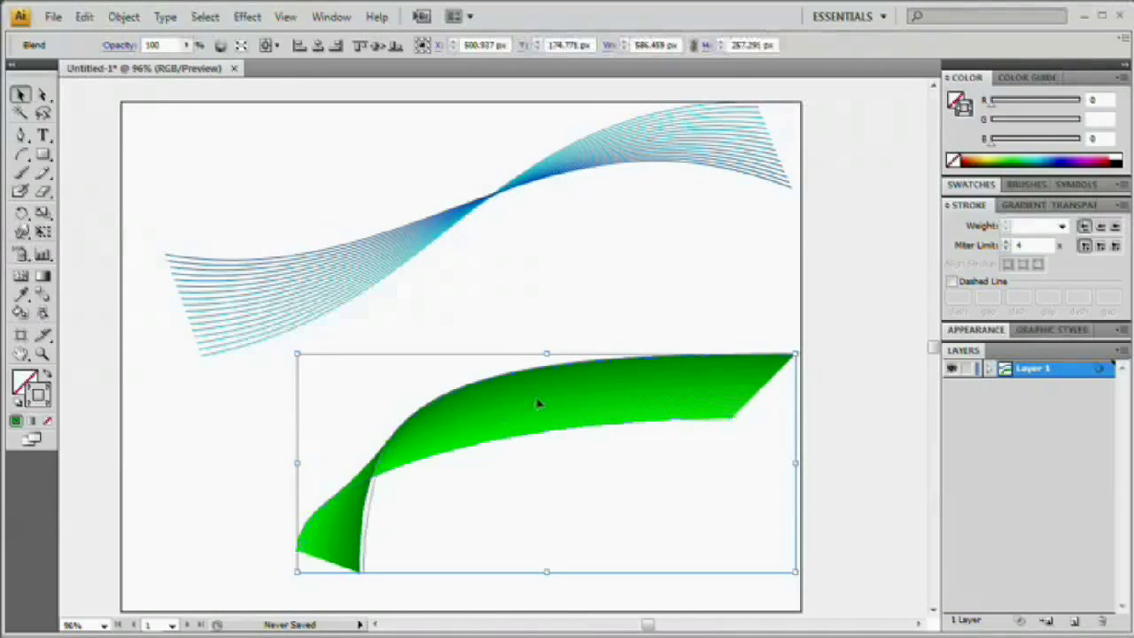
pyautogui.press('Left')
pyautogui.press('Down')
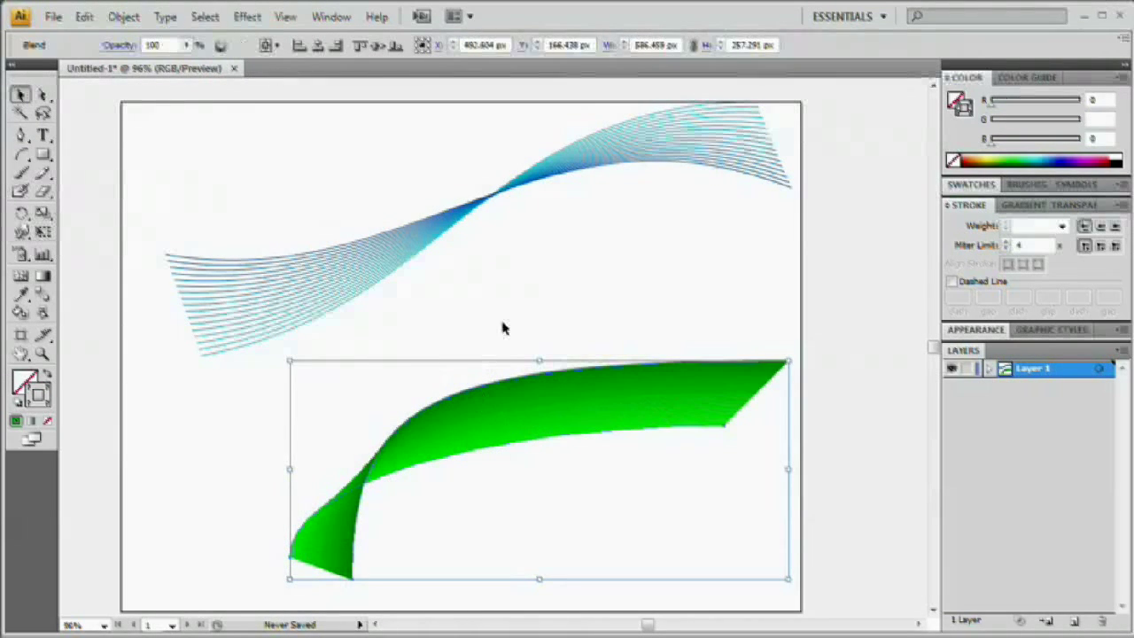
pyautogui.click(502, 329)
pyautogui.click(478, 199)
pyautogui.moveTo(488, 197); pyautogui.dragTo(472, 256)
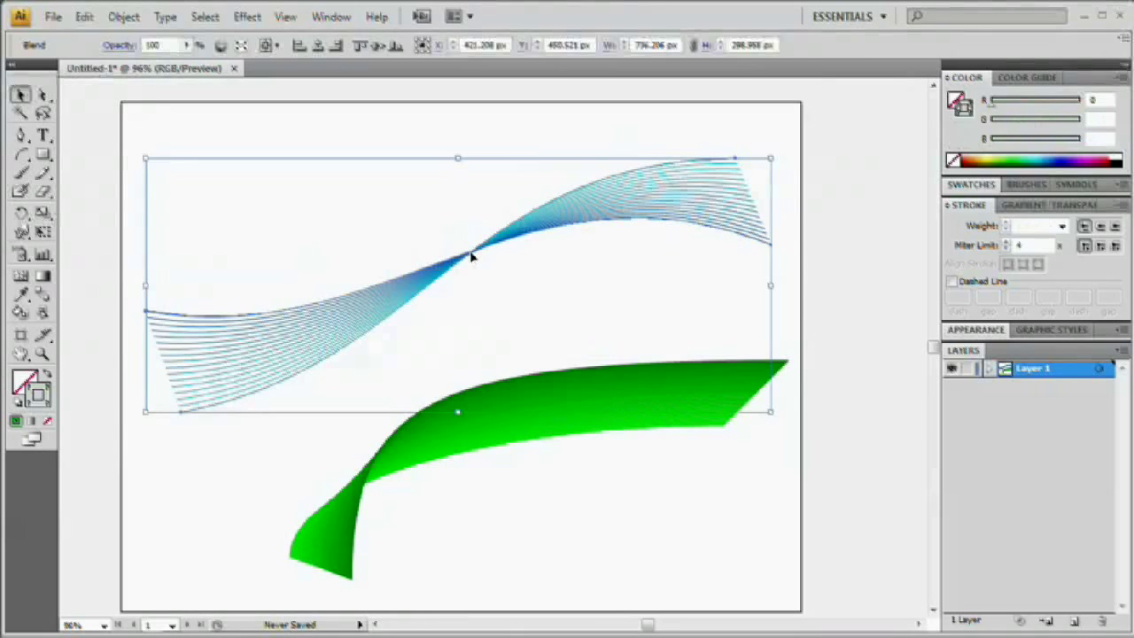
# - Copy the blue ribbon and switch to ball.psd in Photoshop
pyautogui.click(559, 425)
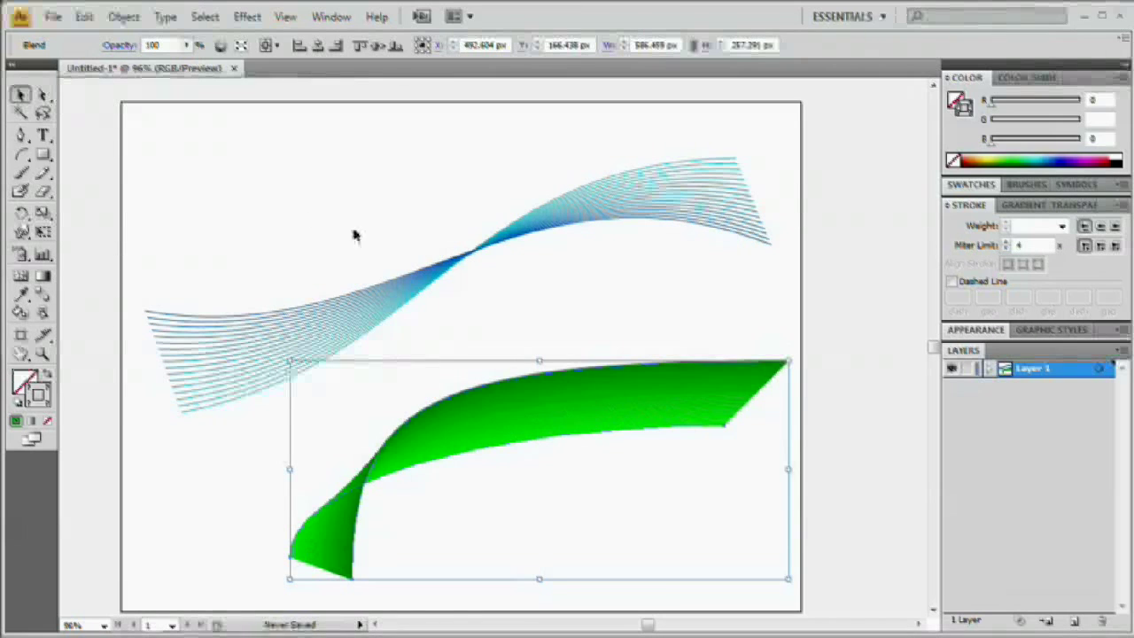
pyautogui.click(385, 299)
pyautogui.click(551, 204)
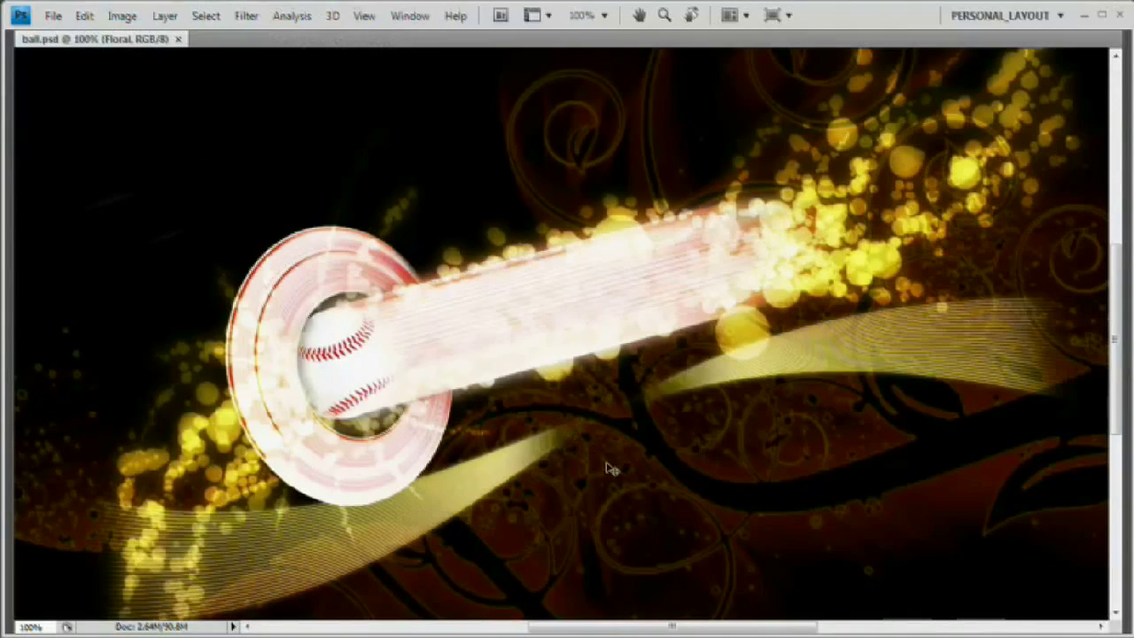
# - Delete the existing yellow wave lines from ball.psd and add a new layer above the BaseBall group
pyautogui.press('Tab')
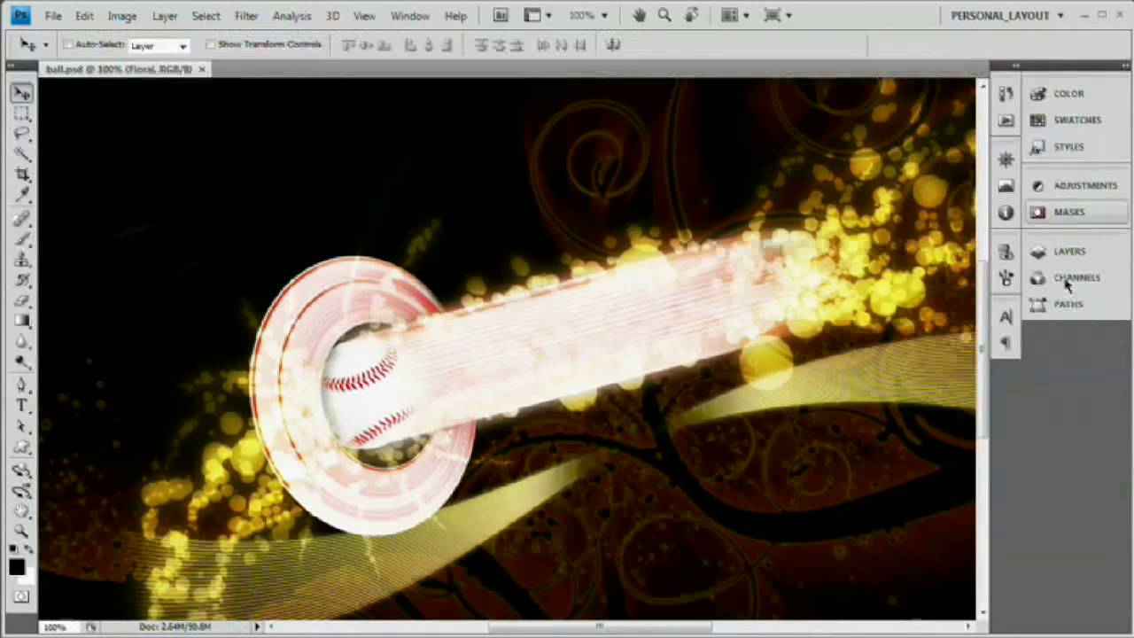
pyautogui.moveTo(980, 292); pyautogui.dragTo(1105, 622)
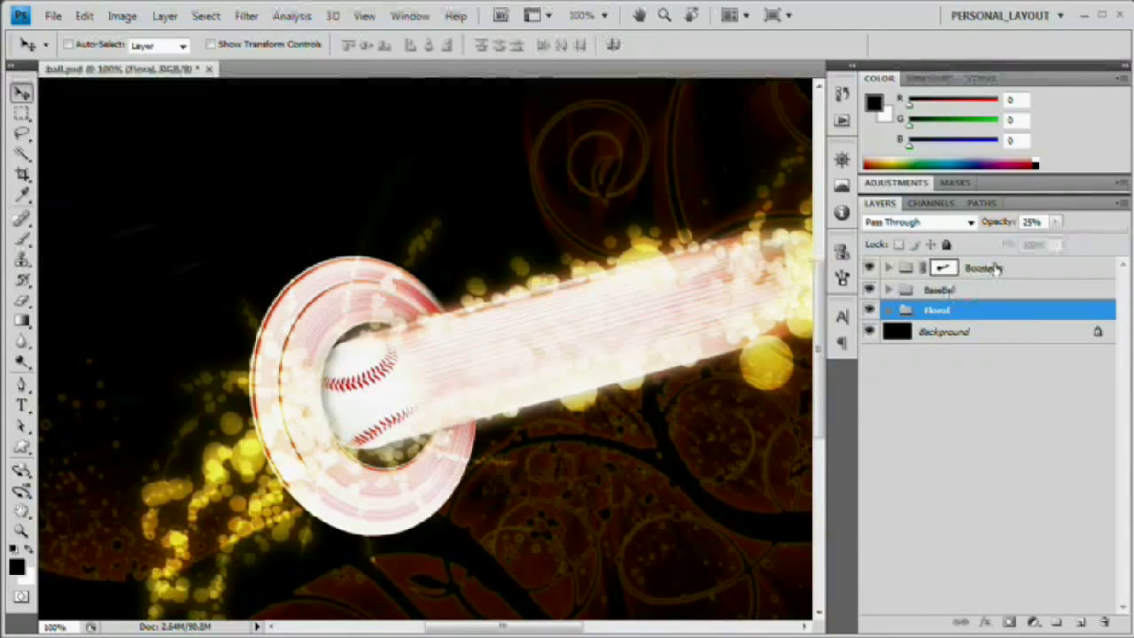
pyautogui.click(965, 290)
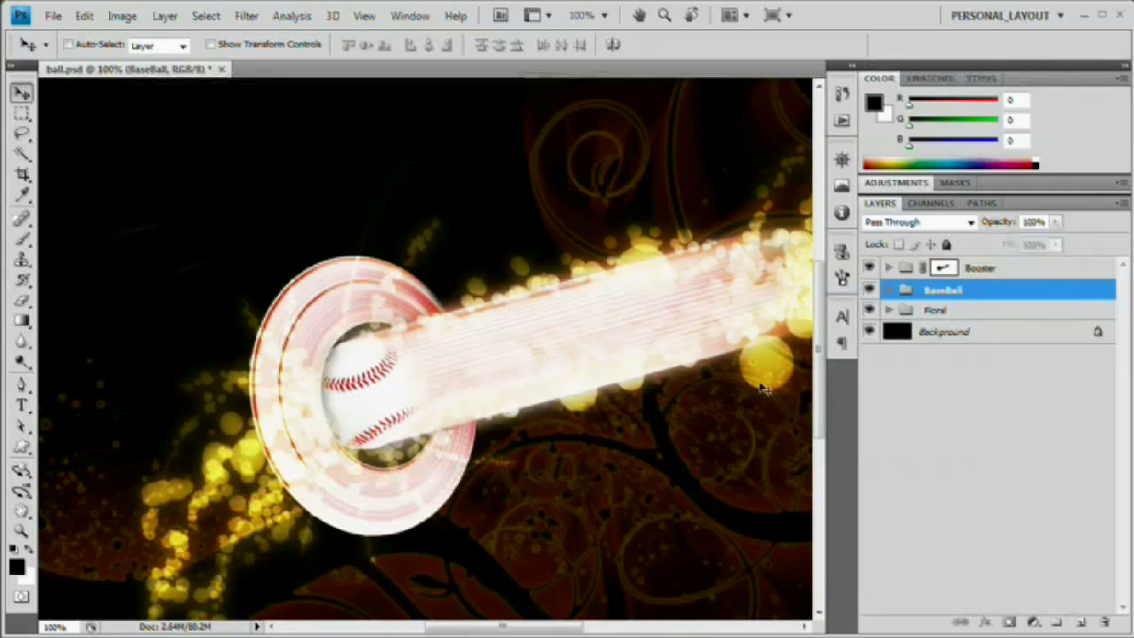
pyautogui.click(1081, 622)
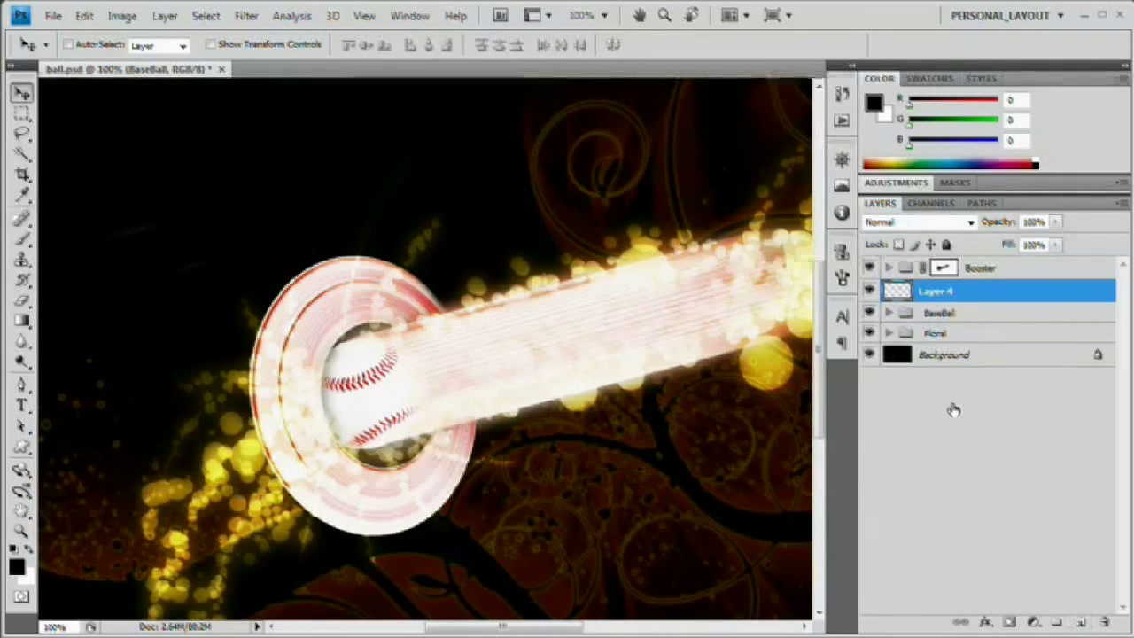
# - Paste the copied ribbon as pixels and scale it to 150% in width and height
pyautogui.hotkey('ctrl', 'v')
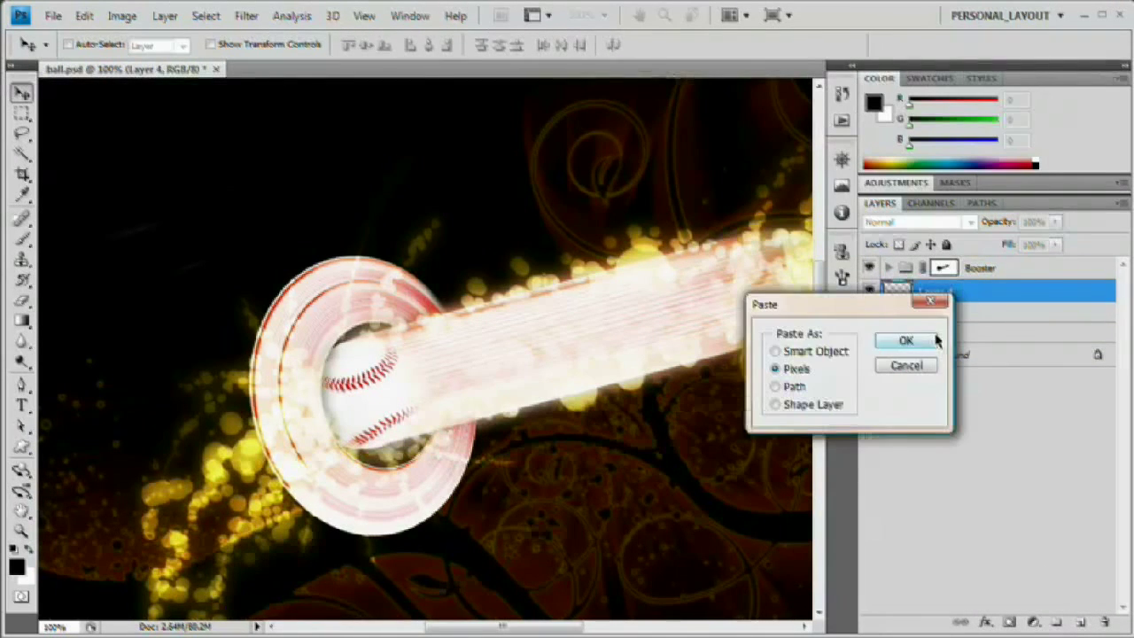
pyautogui.click(890, 342)
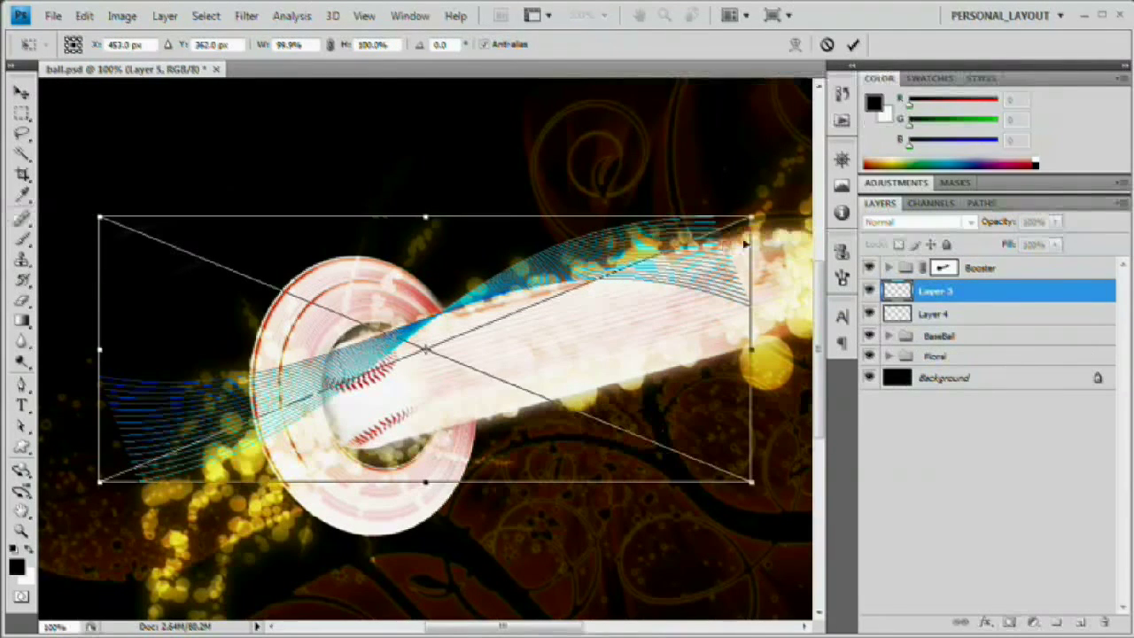
pyautogui.doubleClick(290, 44)
pyautogui.write('150')
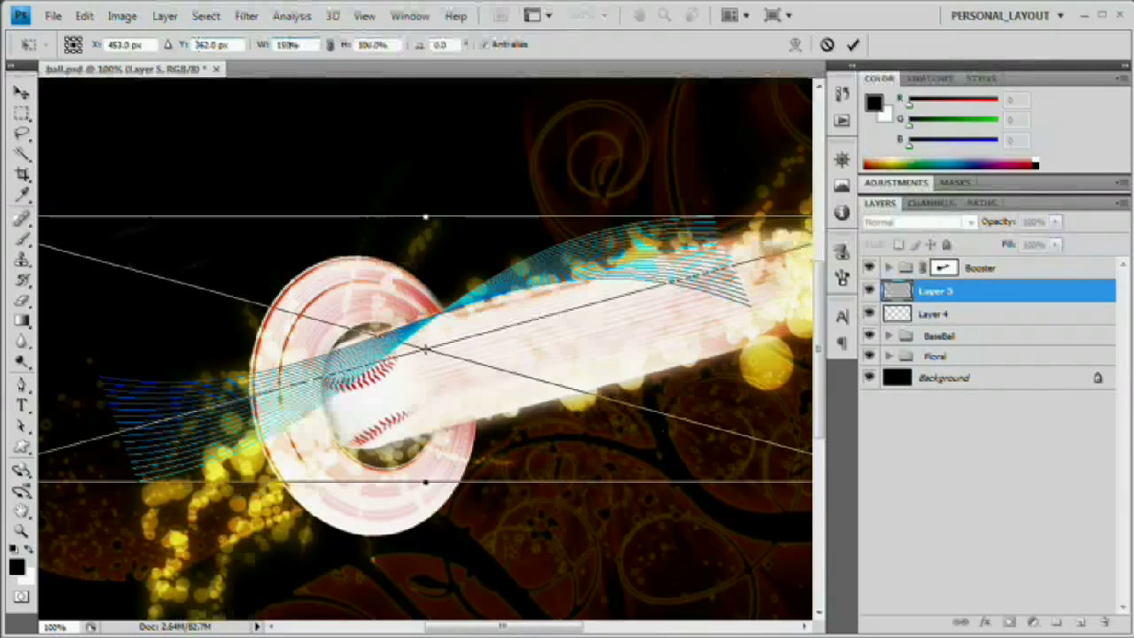
pyautogui.press('Tab')
pyautogui.write('150')
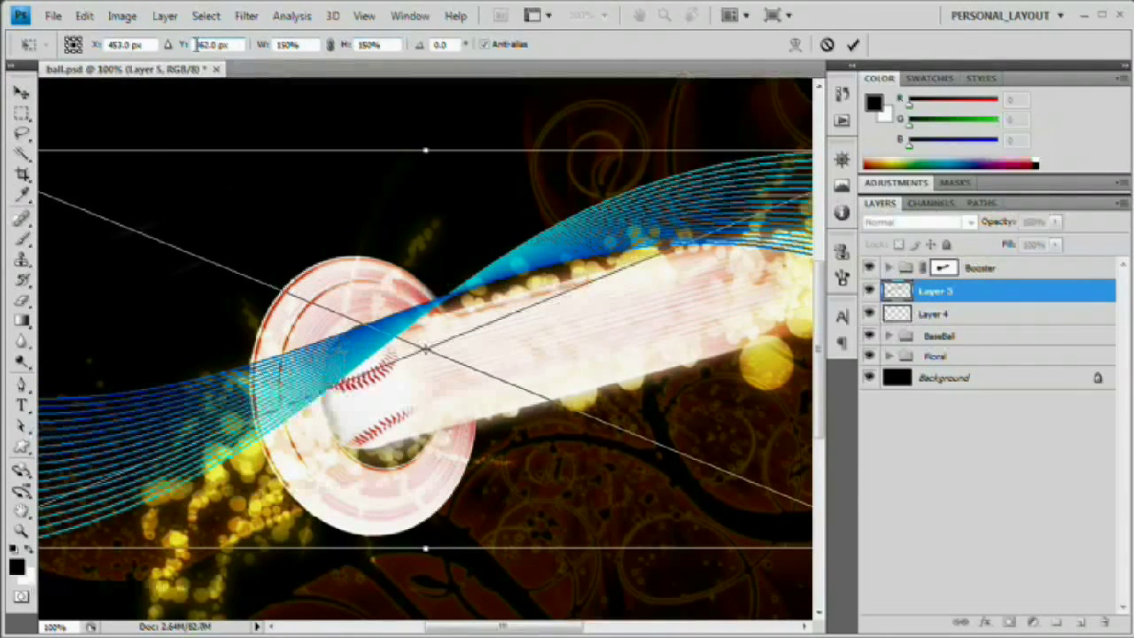
pyautogui.click(851, 44)
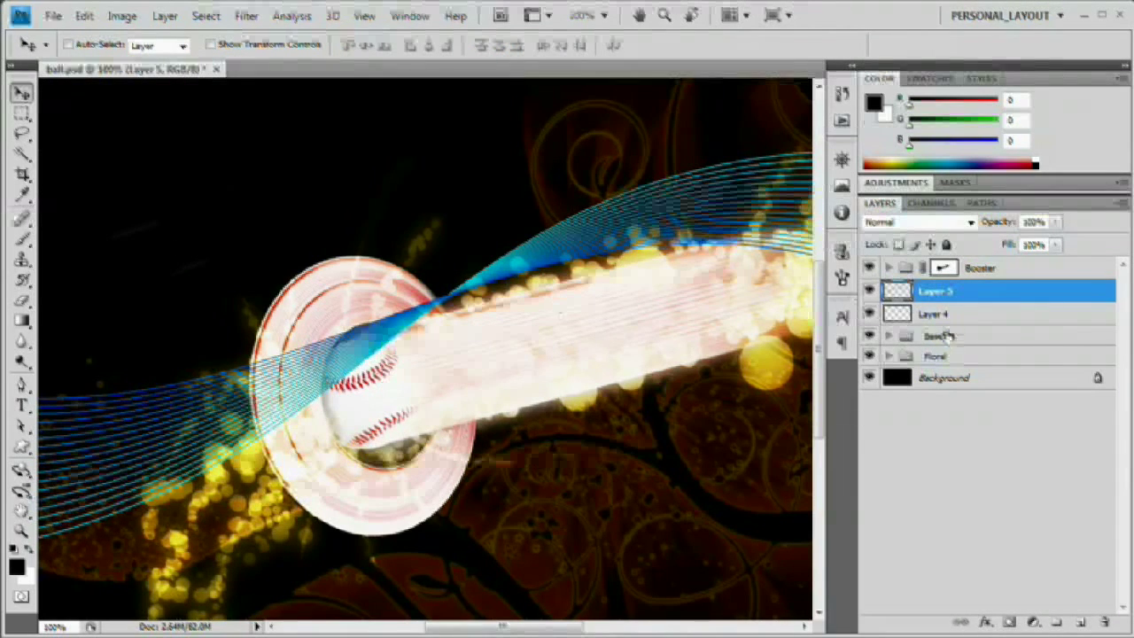
# - Delete the empty Layer 4 and move the blue ribbon on Layer 5 down and right, below the baseball's trail
pyautogui.moveTo(938, 314); pyautogui.dragTo(1104, 622)
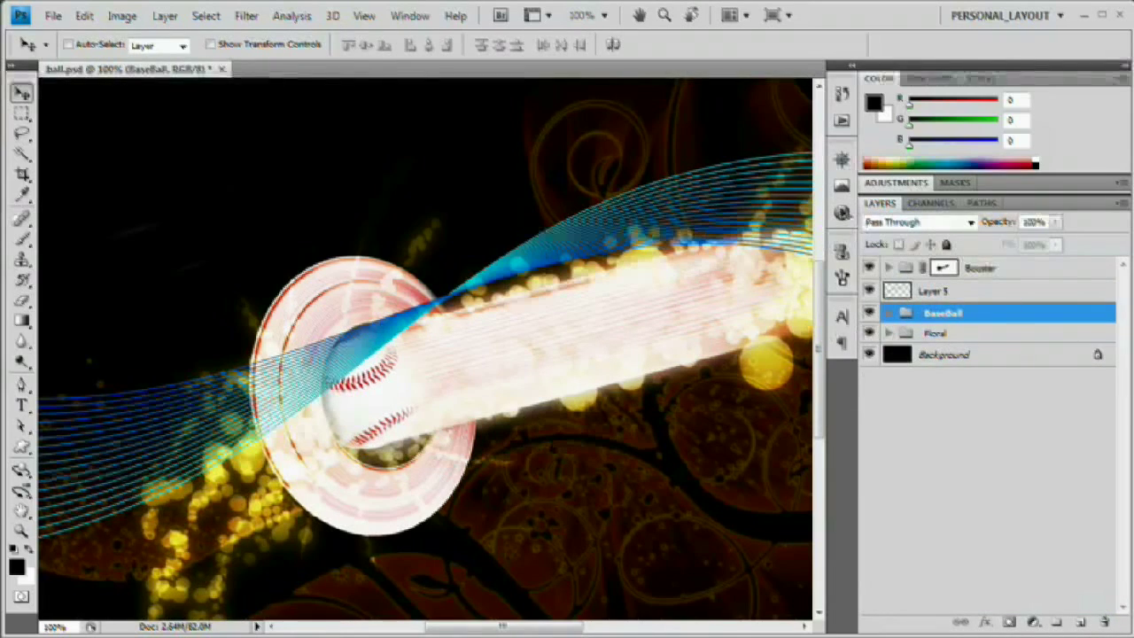
pyautogui.hotkey('ctrl', '-')
pyautogui.hotkey('ctrl', '-')
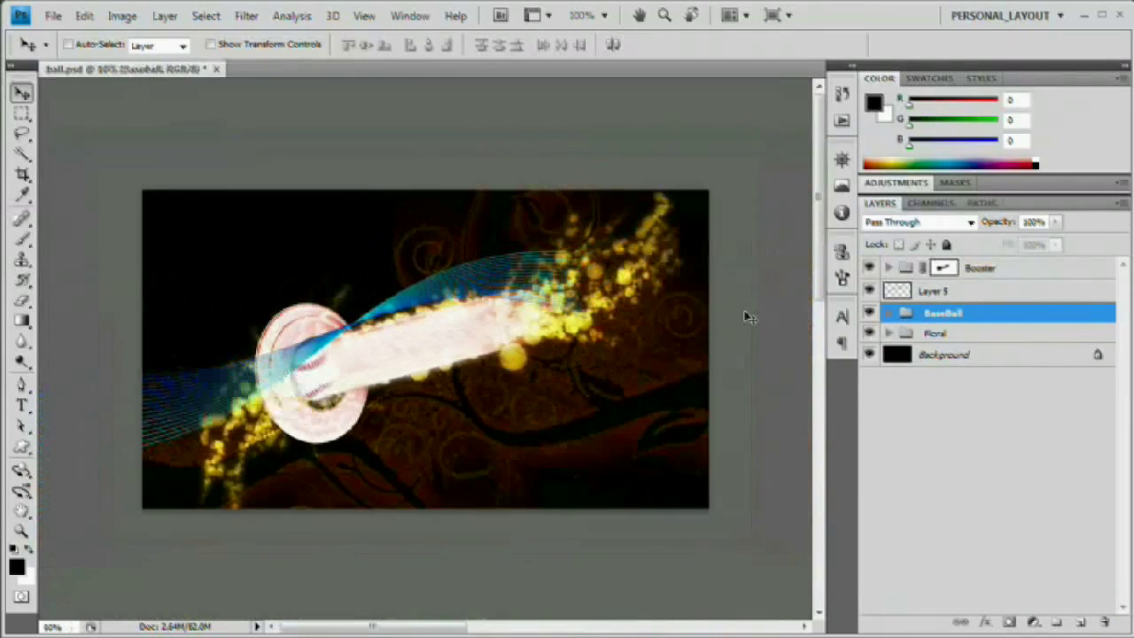
pyautogui.moveTo(538, 392); pyautogui.dragTo(660, 477)
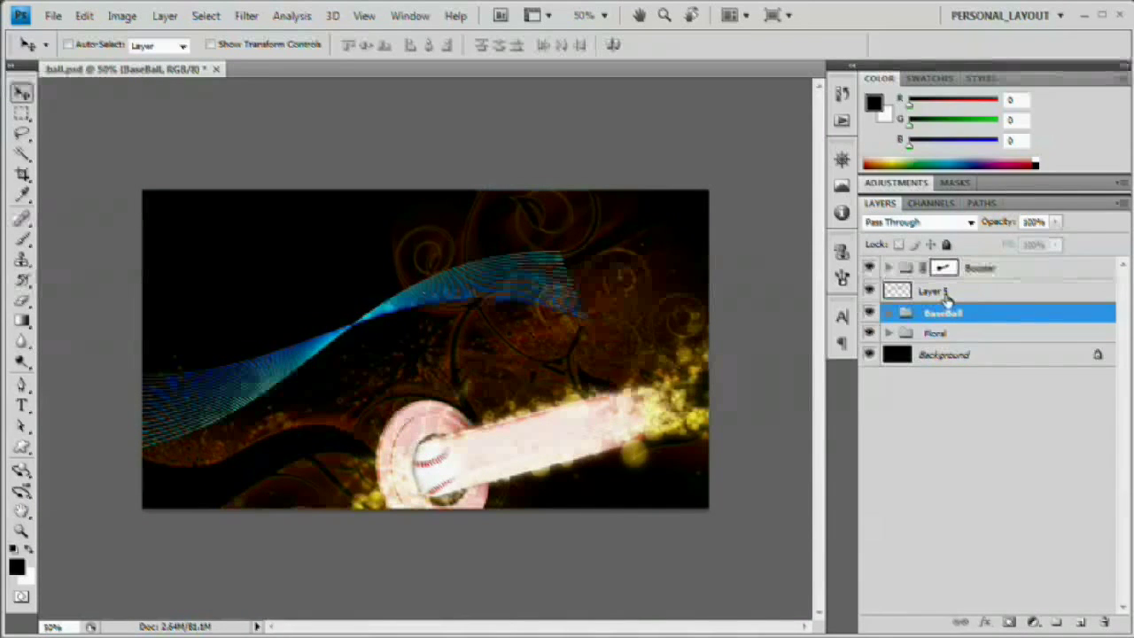
pyautogui.hotkey('ctrl', 'z')
pyautogui.click(945, 294)
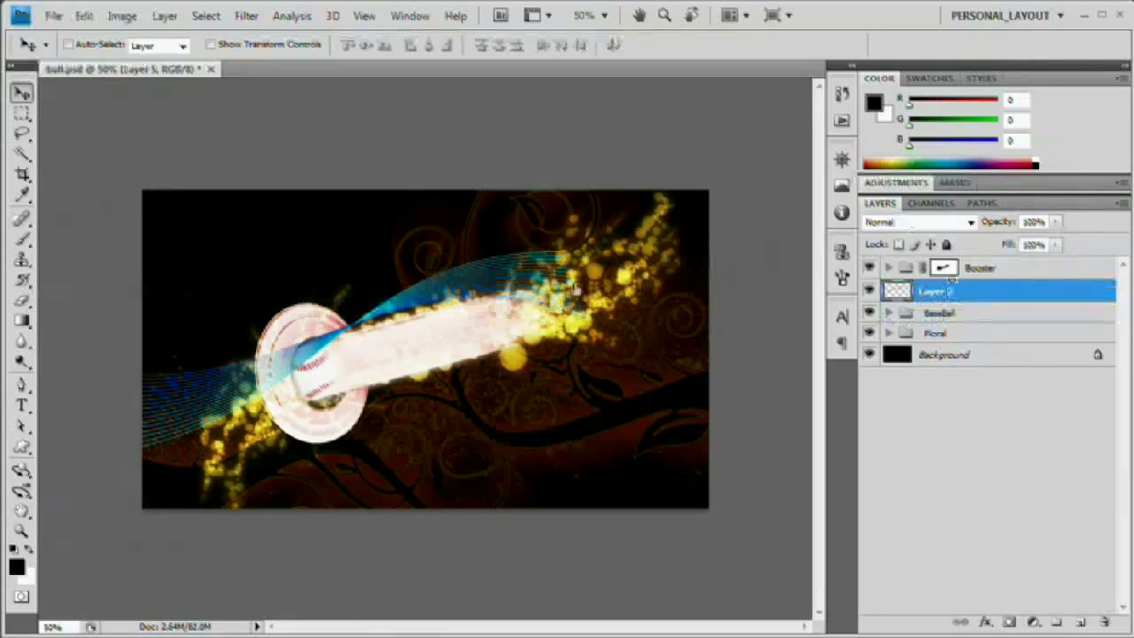
pyautogui.moveTo(458, 296); pyautogui.dragTo(595, 376)
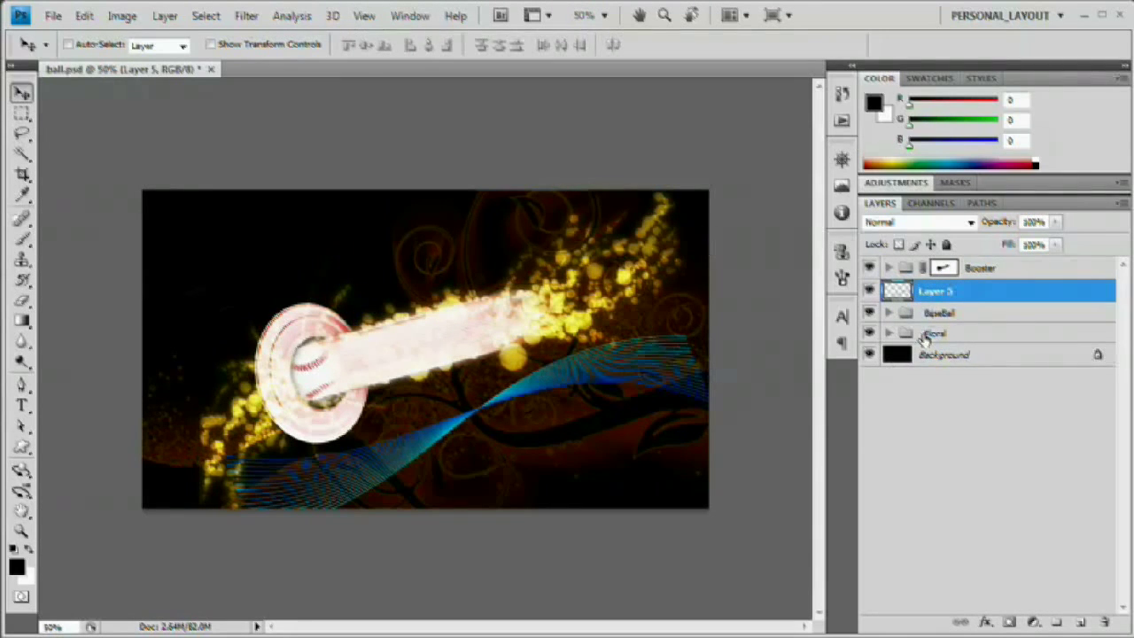
# - Duplicate the blue ribbon layer and desaturate the copy
pyautogui.hotkey('ctrl', 'j')
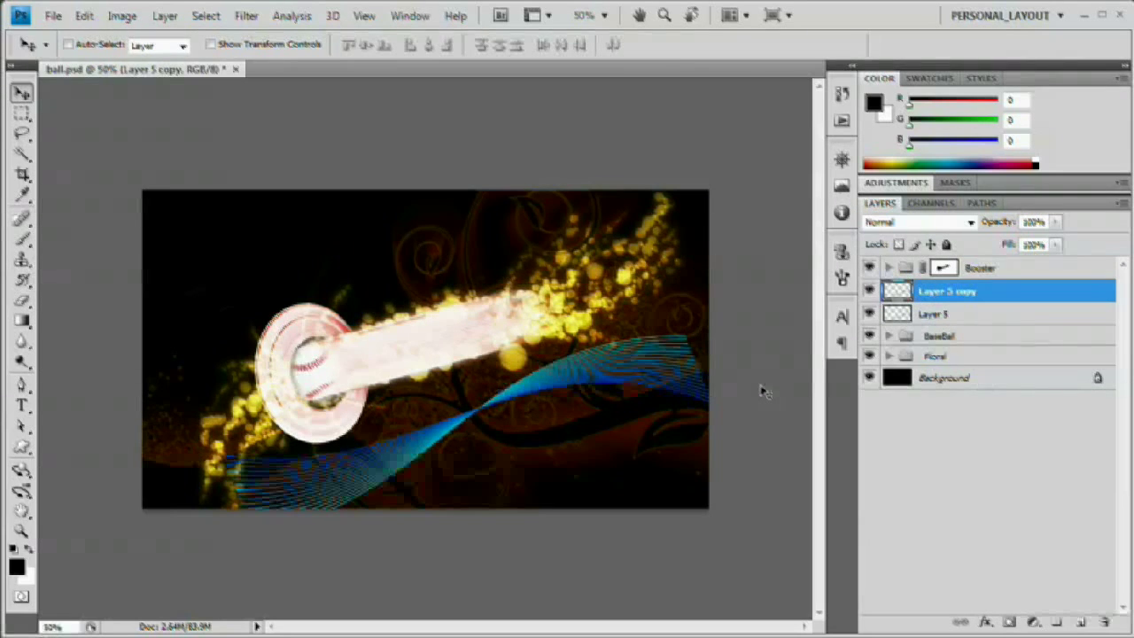
pyautogui.hotkey('ctrl', 'f')
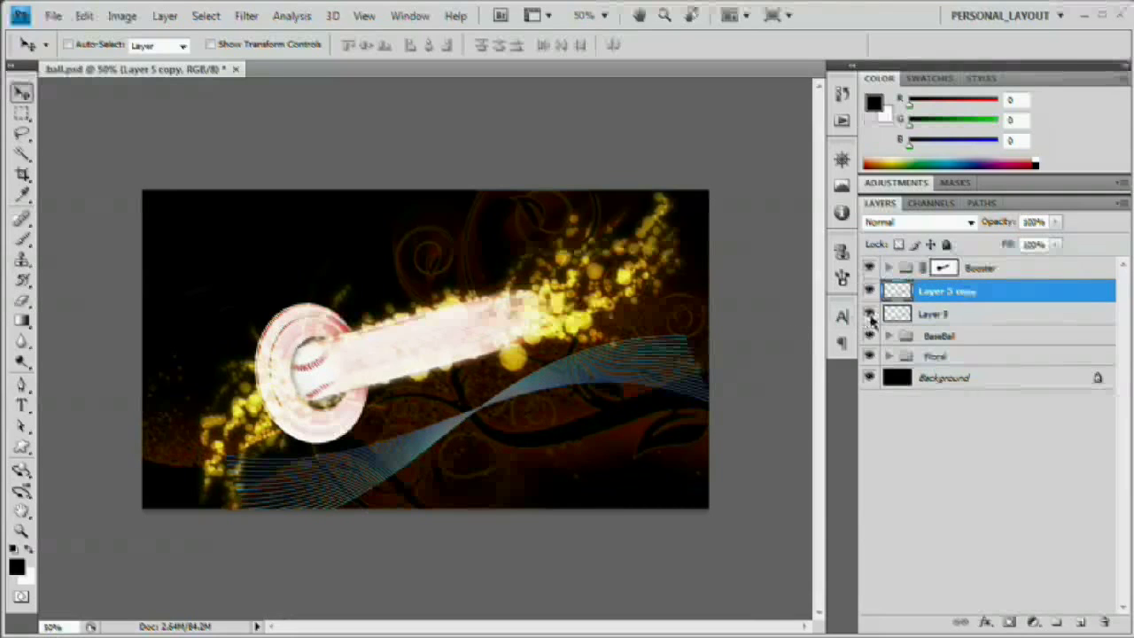
pyautogui.click(868, 315)
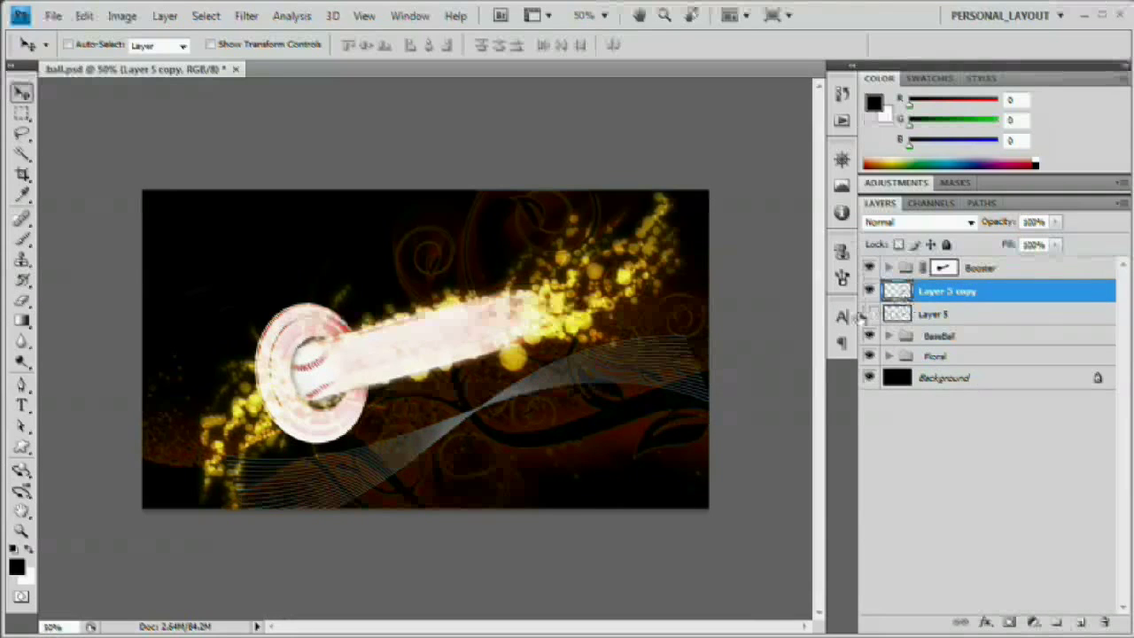
pyautogui.click(868, 315)
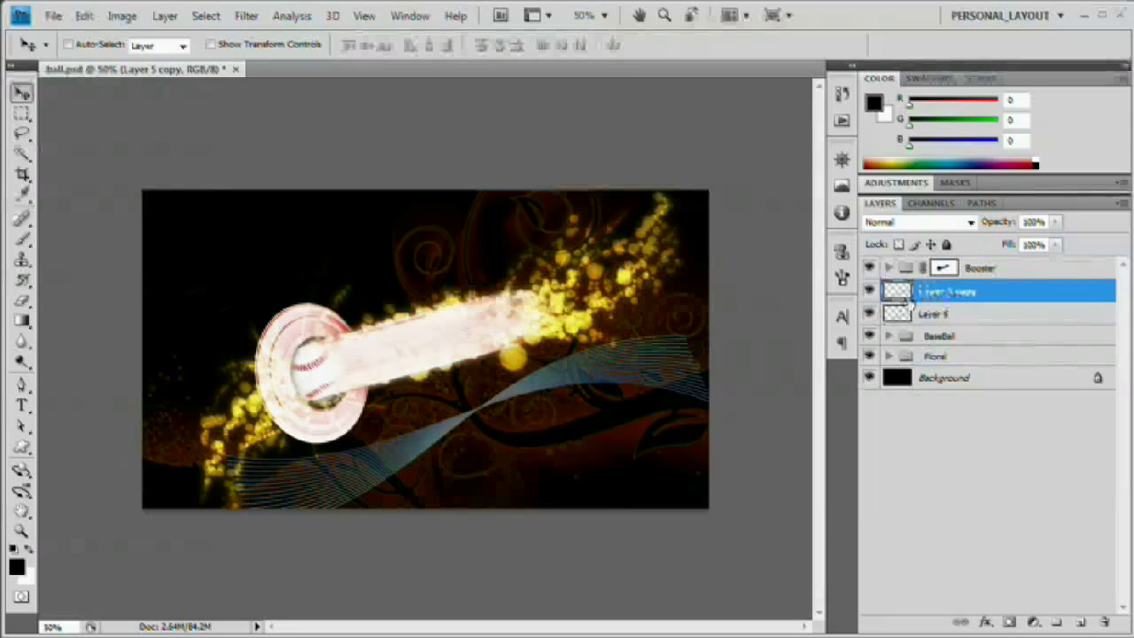
# - Raise the lightness of Layer 5 copy to +100 with Hue/Saturation
pyautogui.hotkey('ctrl', 'u')
pyautogui.moveTo(1107, 353); pyautogui.dragTo(746, 184)
pyautogui.moveTo(733, 403); pyautogui.dragTo(826, 403)
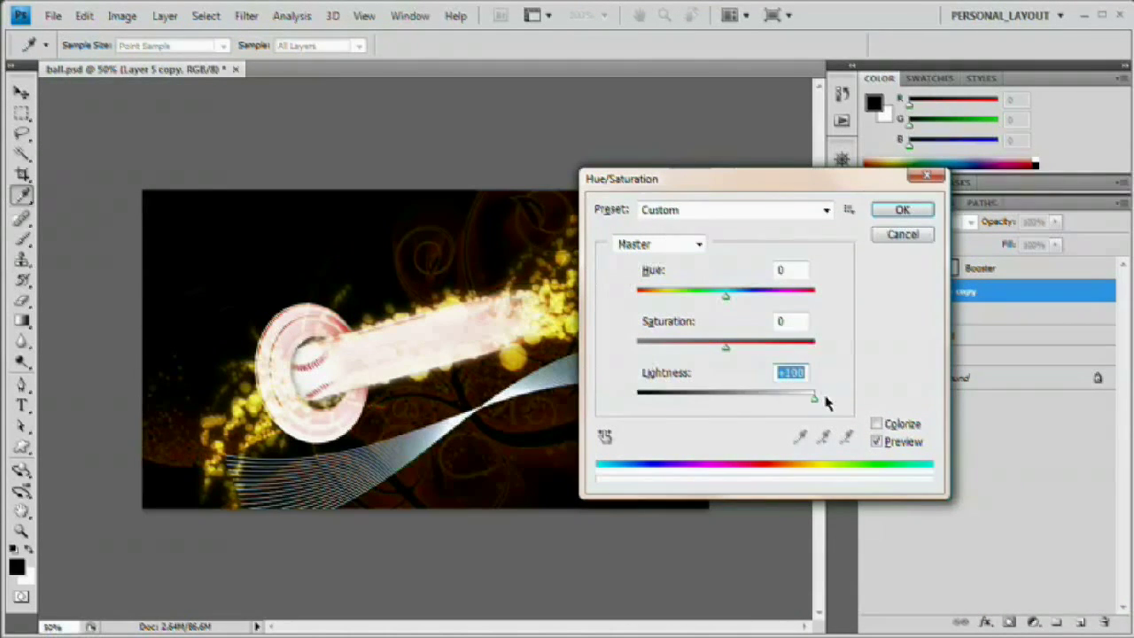
pyautogui.click(899, 212)
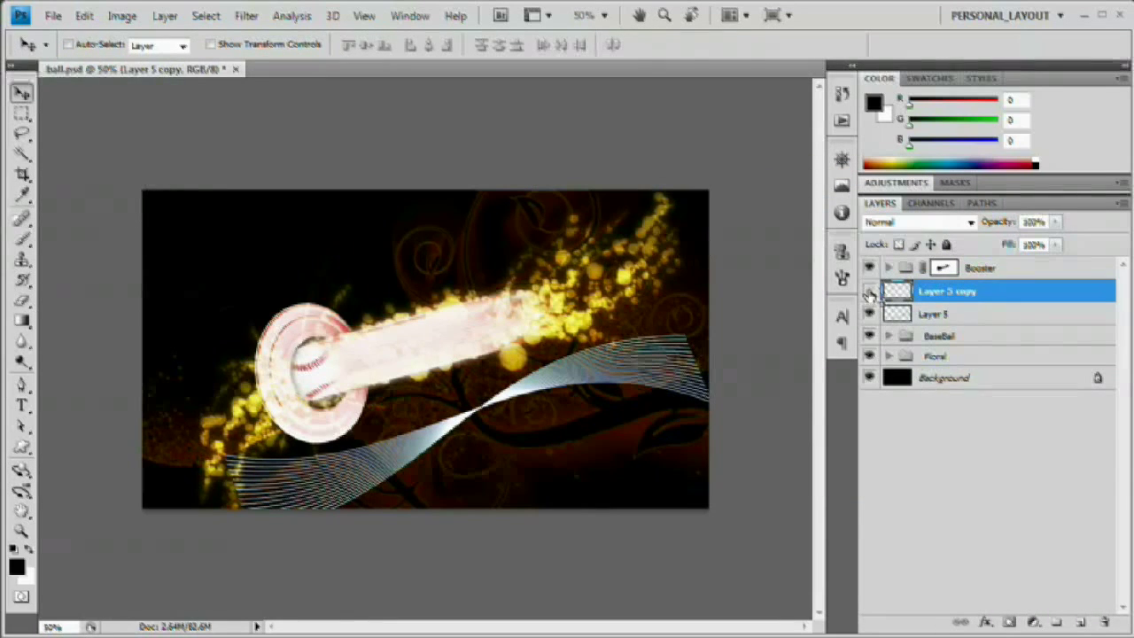
# - Hide Layer 5 copy and apply a Gaussian Blur with a 3-pixel radius to Layer 5
pyautogui.click(869, 292)
pyautogui.click(904, 314)
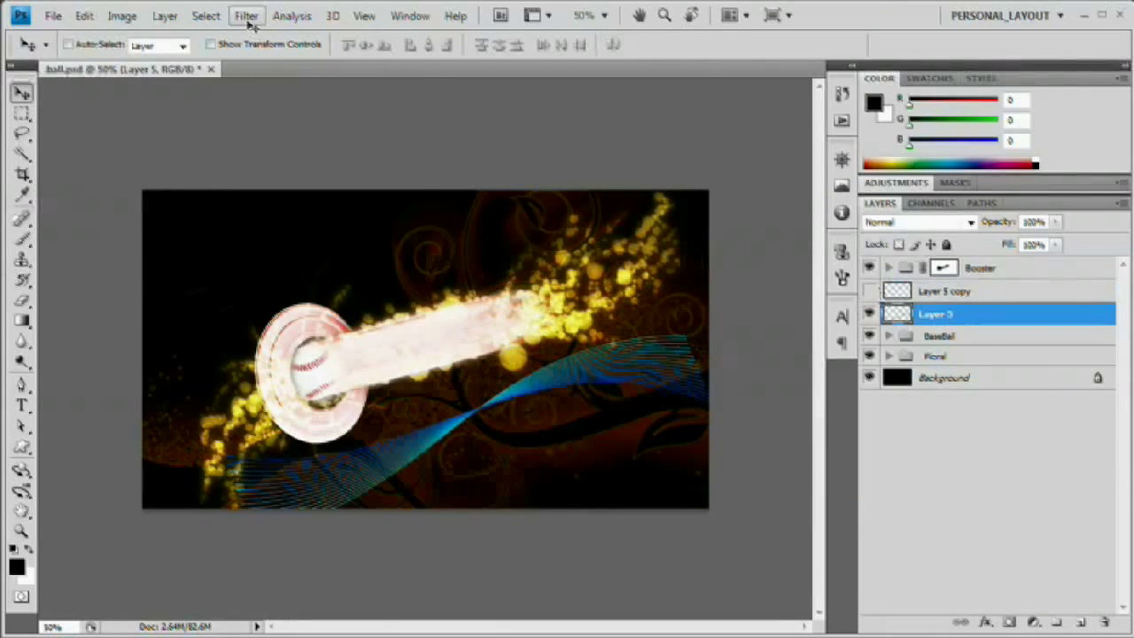
pyautogui.click(248, 18)
pyautogui.moveTo(281, 163)
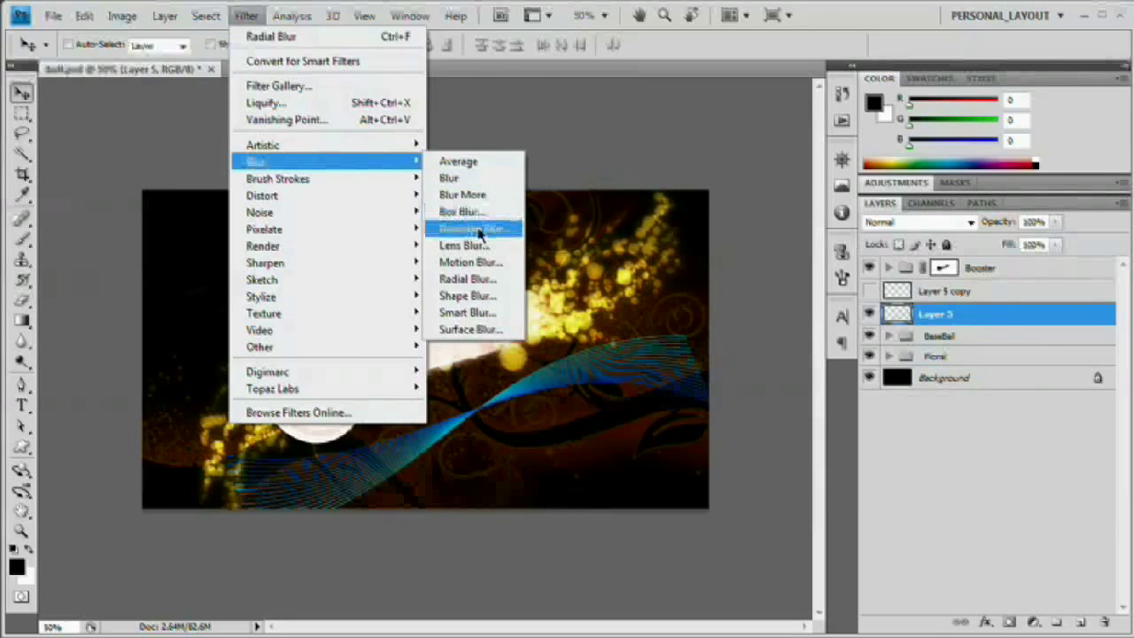
pyautogui.click(478, 230)
pyautogui.moveTo(1081, 254); pyautogui.dragTo(719, 266)
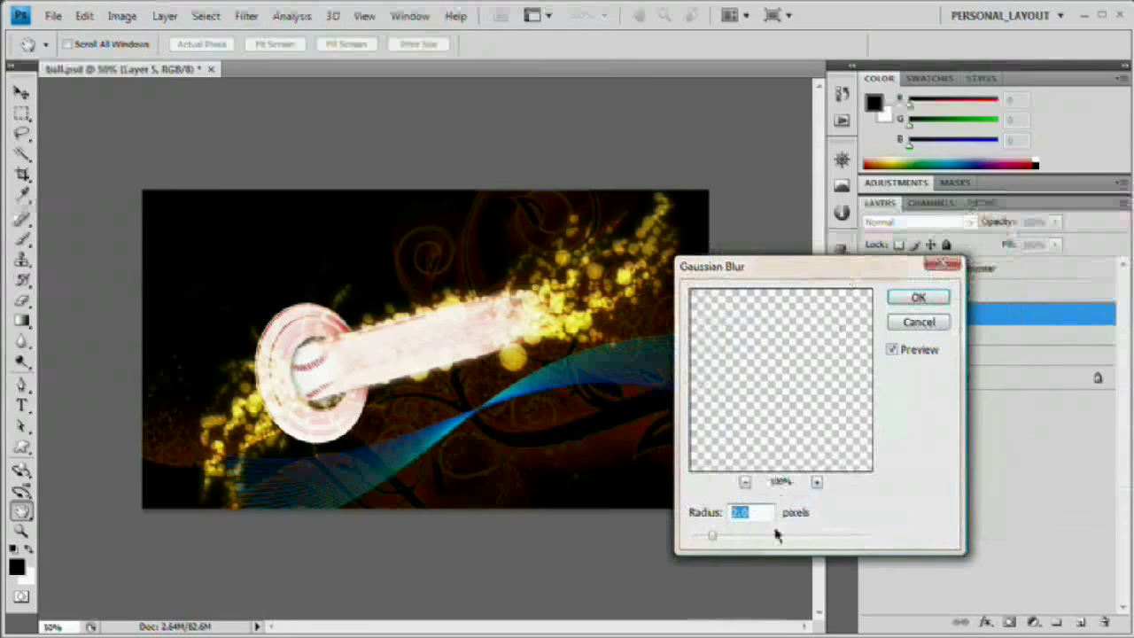
pyautogui.write('1')
pyautogui.press('Up')
pyautogui.press('Up')
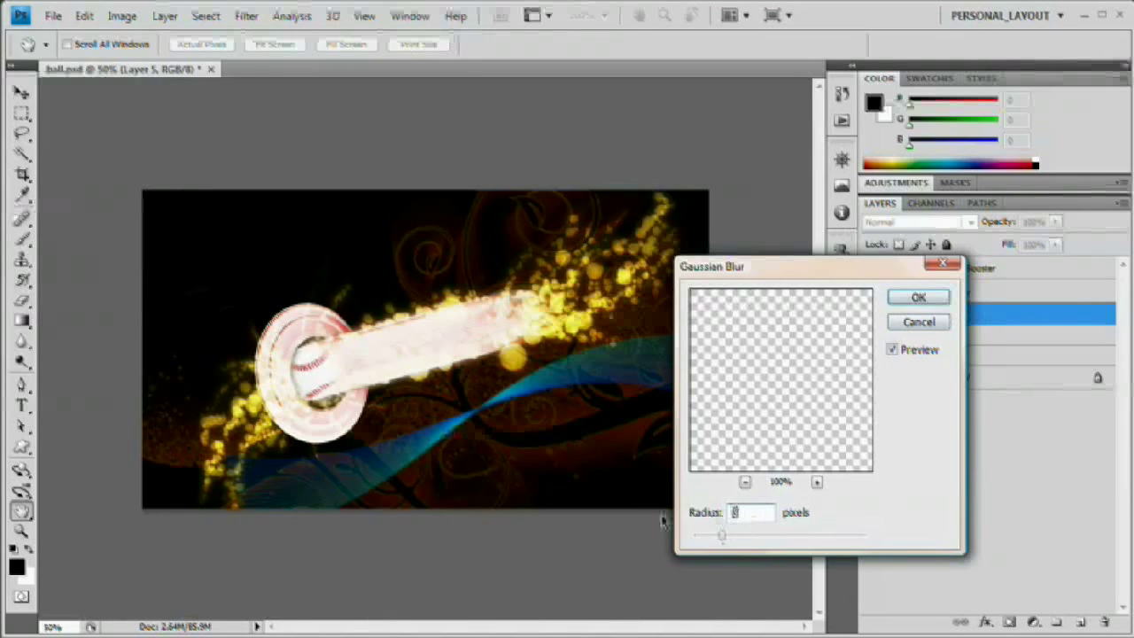
pyautogui.press('Return')
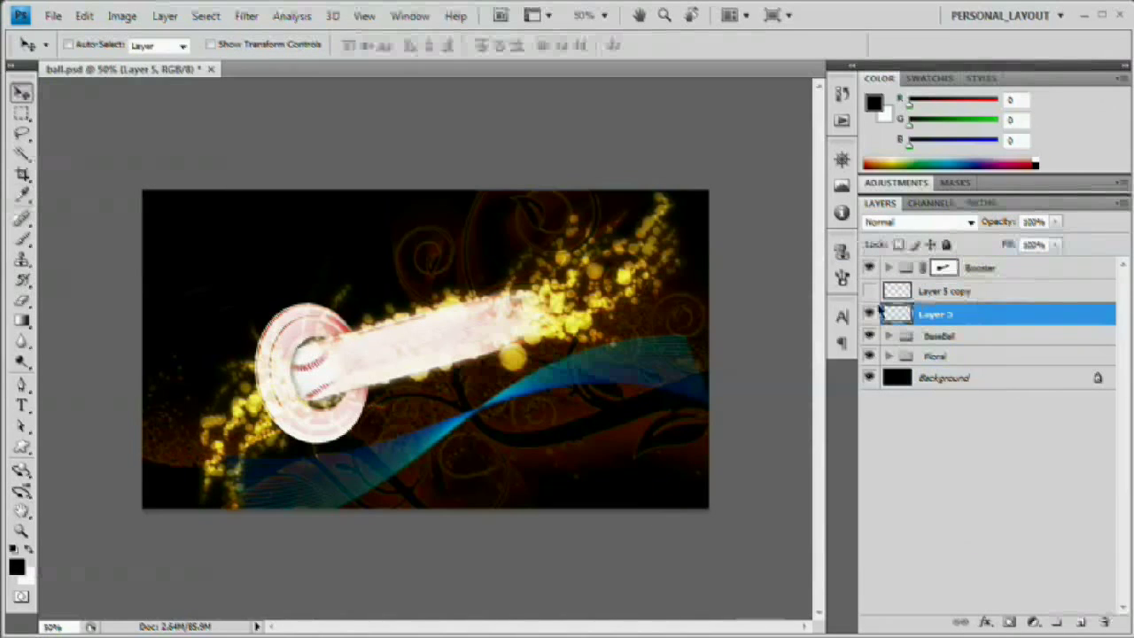
# - Show Layer 5 copy again and set its blend mode to Overlay
pyautogui.click(930, 291)
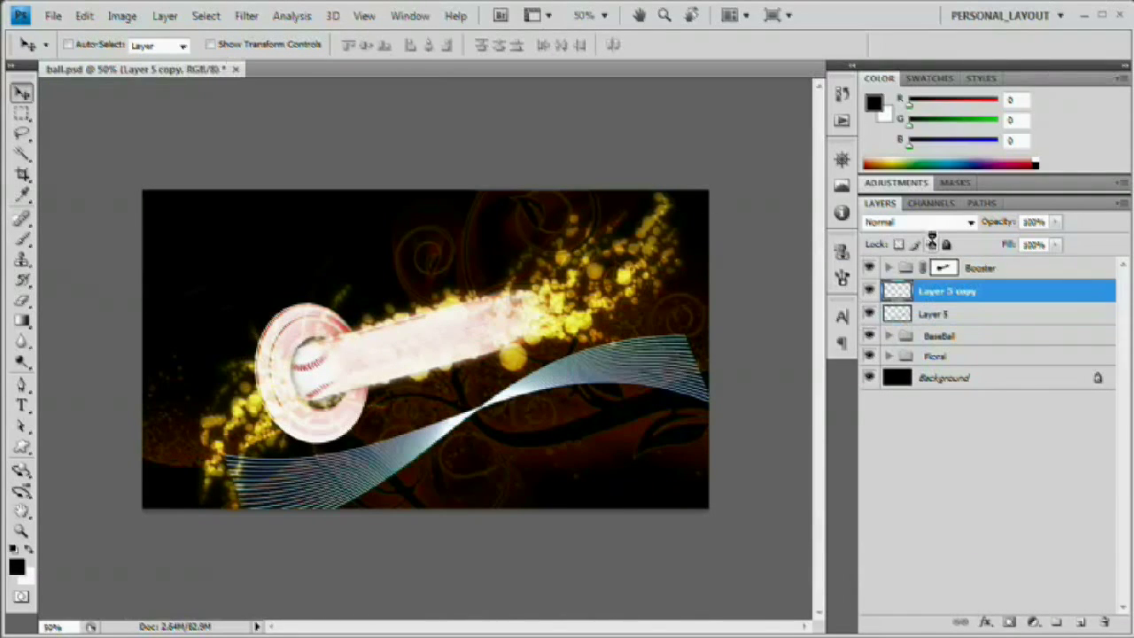
pyautogui.click(917, 222)
pyautogui.click(911, 451)
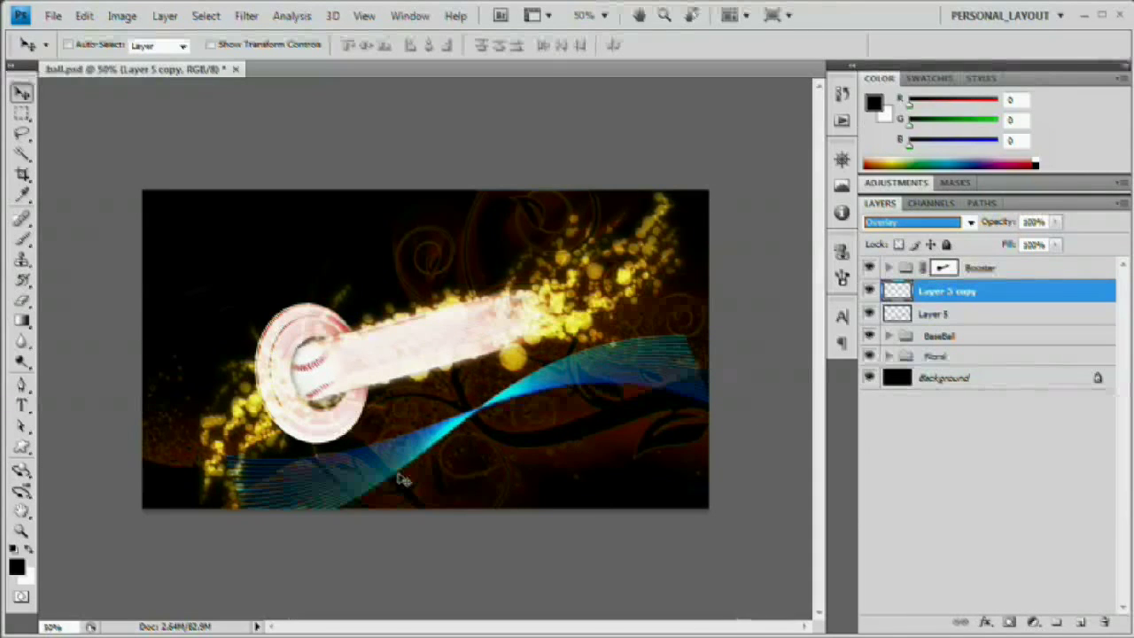
# - Group Layer 5 and Layer 5 copy and name the group Ribs
pyautogui.keyDown('shift'); pyautogui.click(963, 317); pyautogui.keyUp('shift')
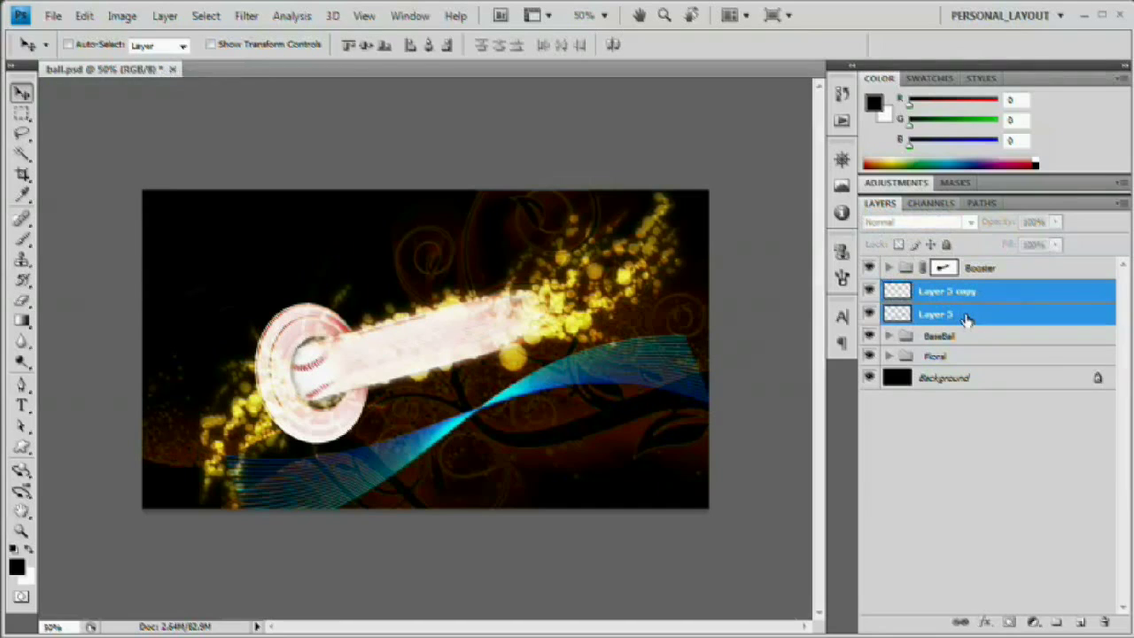
pyautogui.hotkey('ctrl', 'g')
pyautogui.doubleClick(941, 290)
pyautogui.write('Ribs')
pyautogui.press('Return')
# - Add a layer mask to the Ribs group and fade the ribbon's two ends and central twist with a black brush at 40% flow
pyautogui.click(1008, 622)
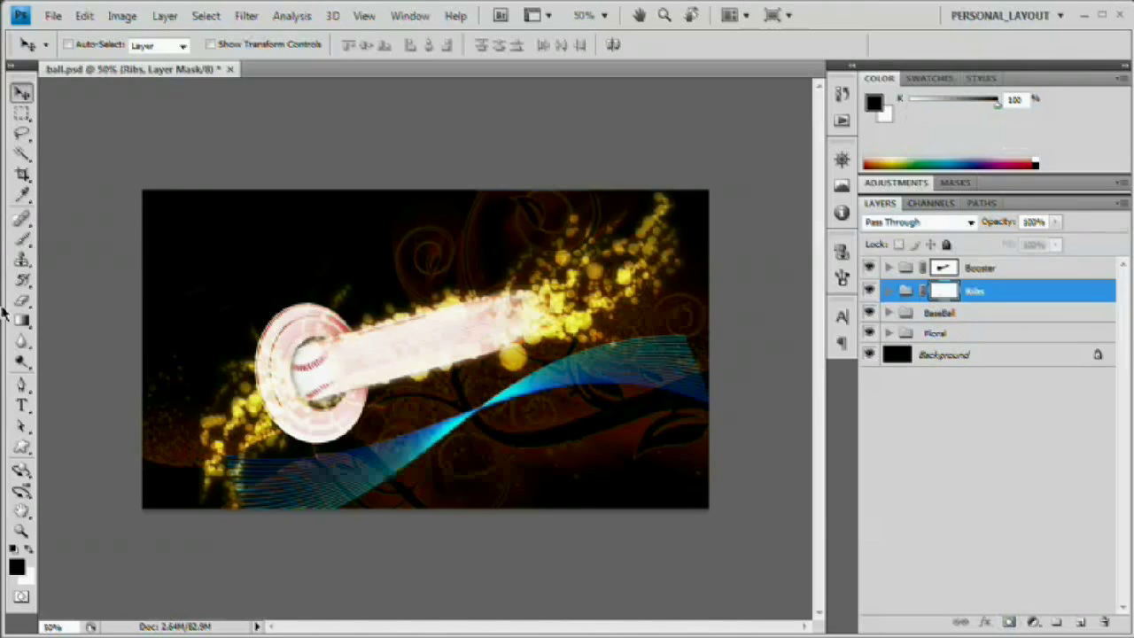
pyautogui.click(22, 239)
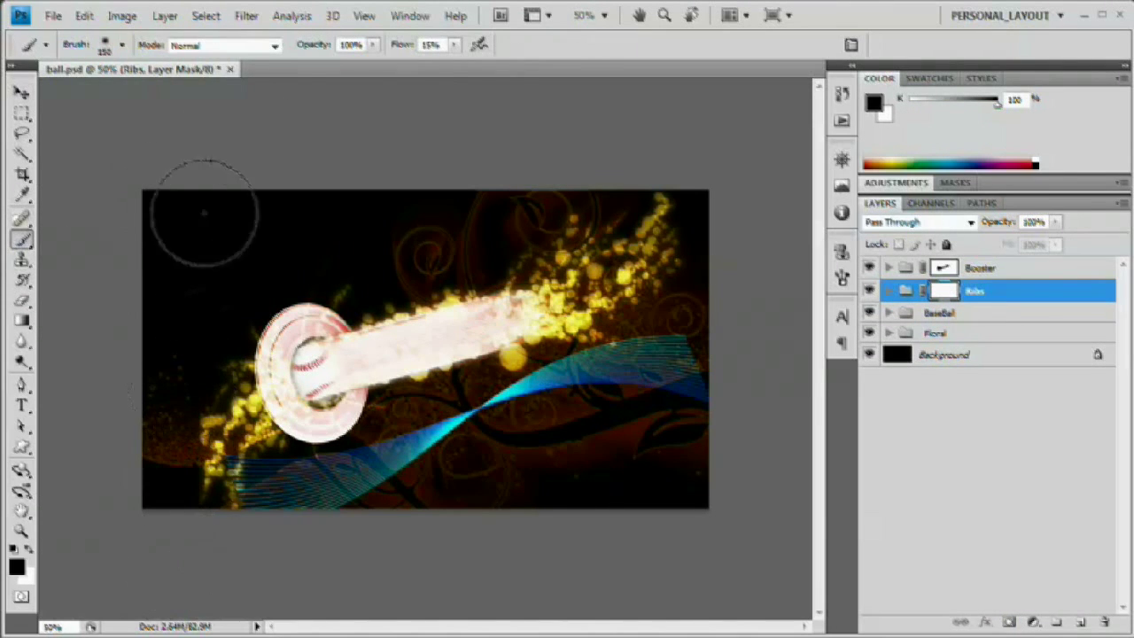
pyautogui.moveTo(401, 52); pyautogui.dragTo(432, 57)
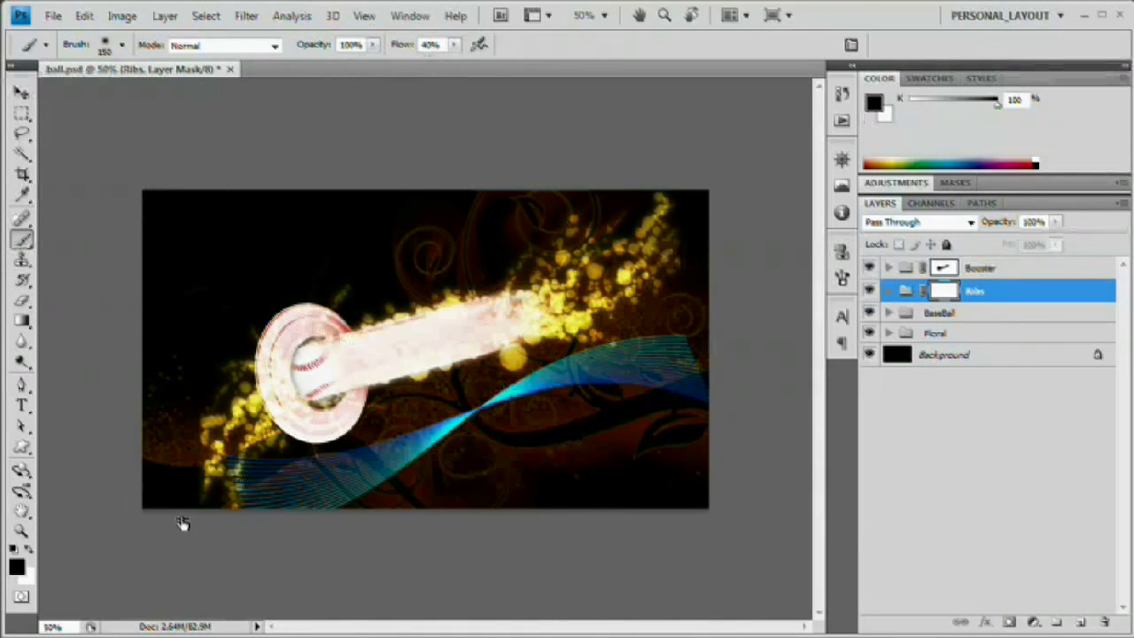
pyautogui.moveTo(212, 419); pyautogui.dragTo(233, 564)
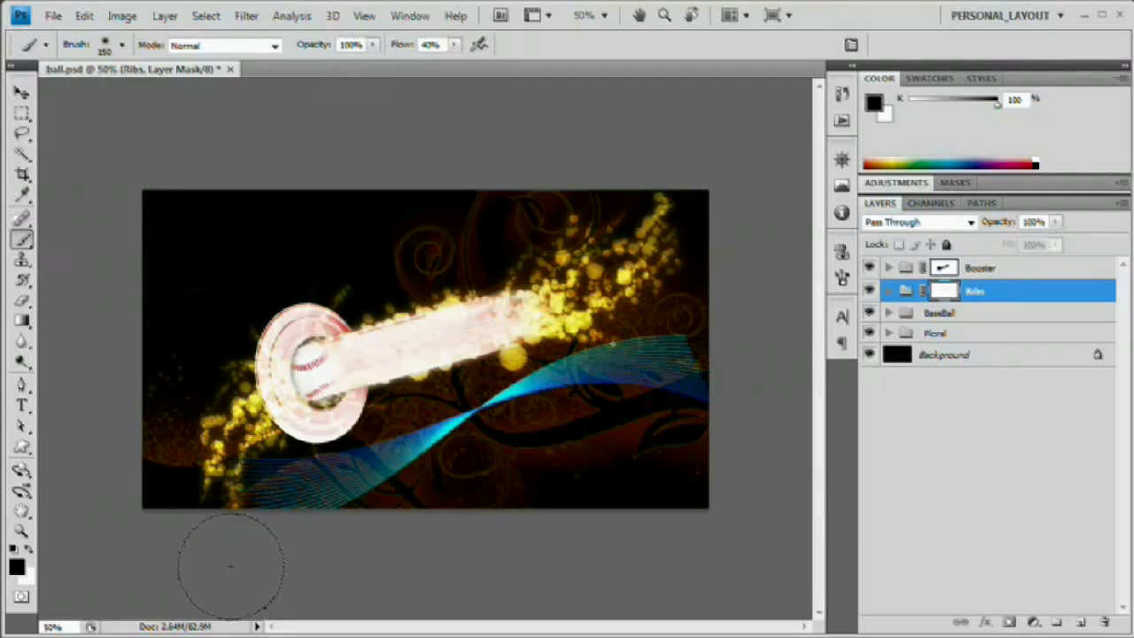
pyautogui.moveTo(451, 373)
pyautogui.mouseDown()
pyautogui.moveTo(500, 449)
pyautogui.moveTo(479, 403)
pyautogui.mouseUp()
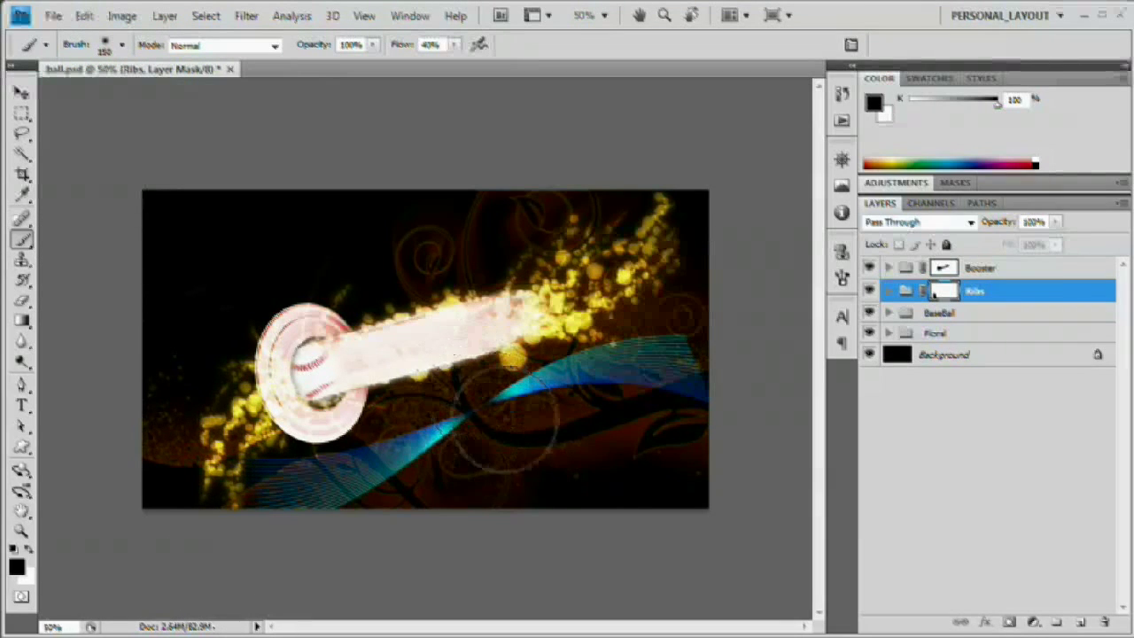
pyautogui.moveTo(709, 341); pyautogui.dragTo(696, 431)
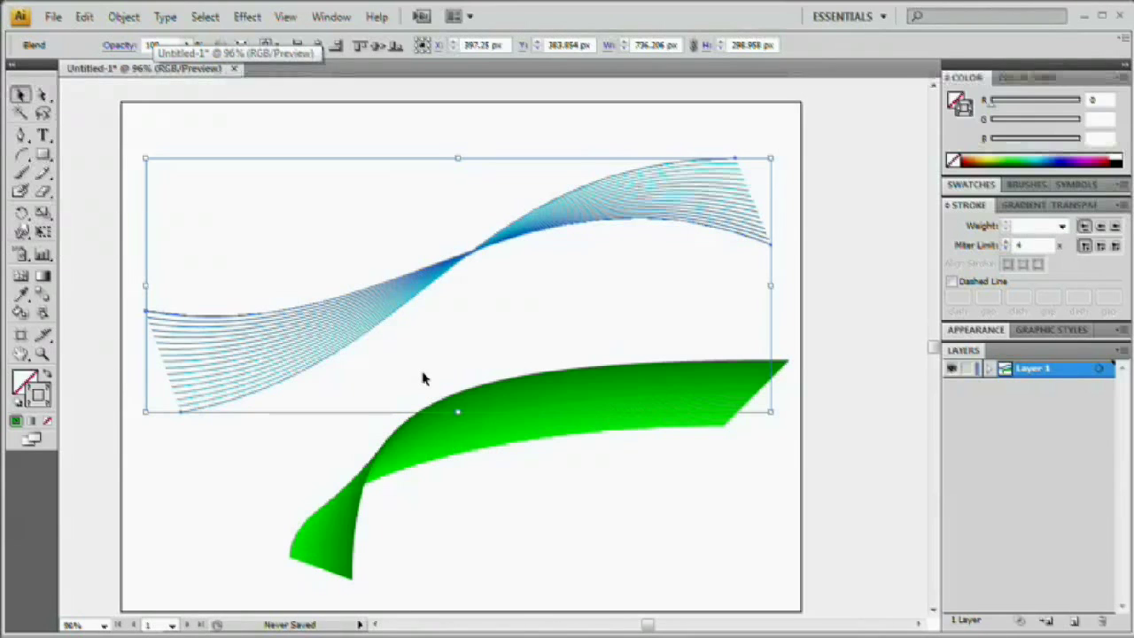
# - Switch back to Illustrator, nudge the green ribbon slightly up and to the right, and deselect it
pyautogui.click(236, 536)
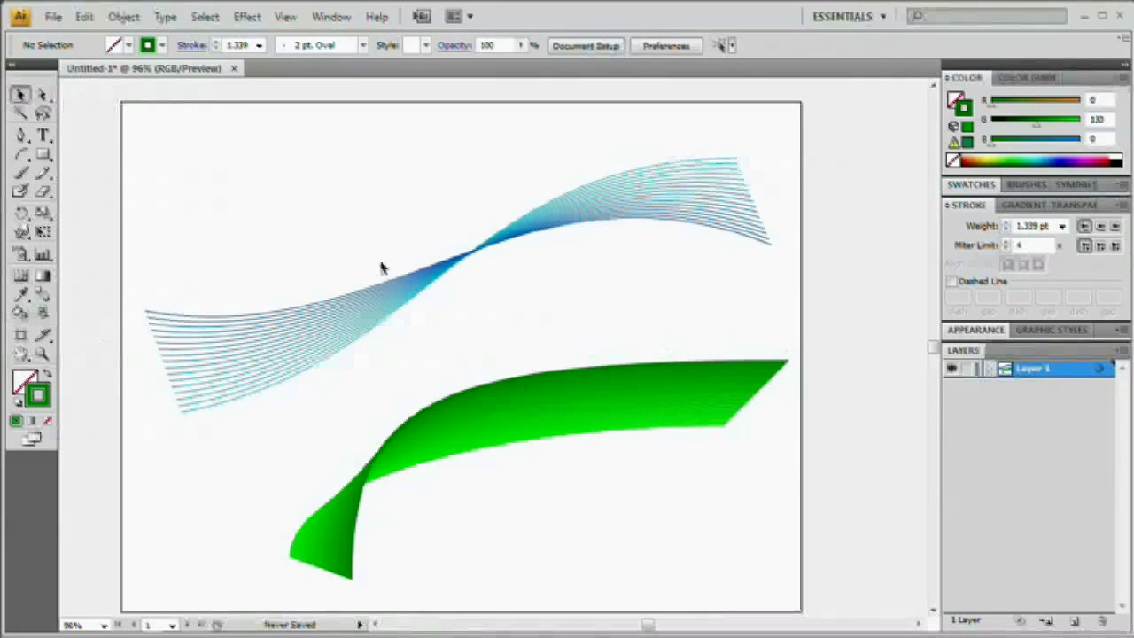
pyautogui.click(451, 456)
pyautogui.moveTo(522, 425); pyautogui.dragTo(530, 413)
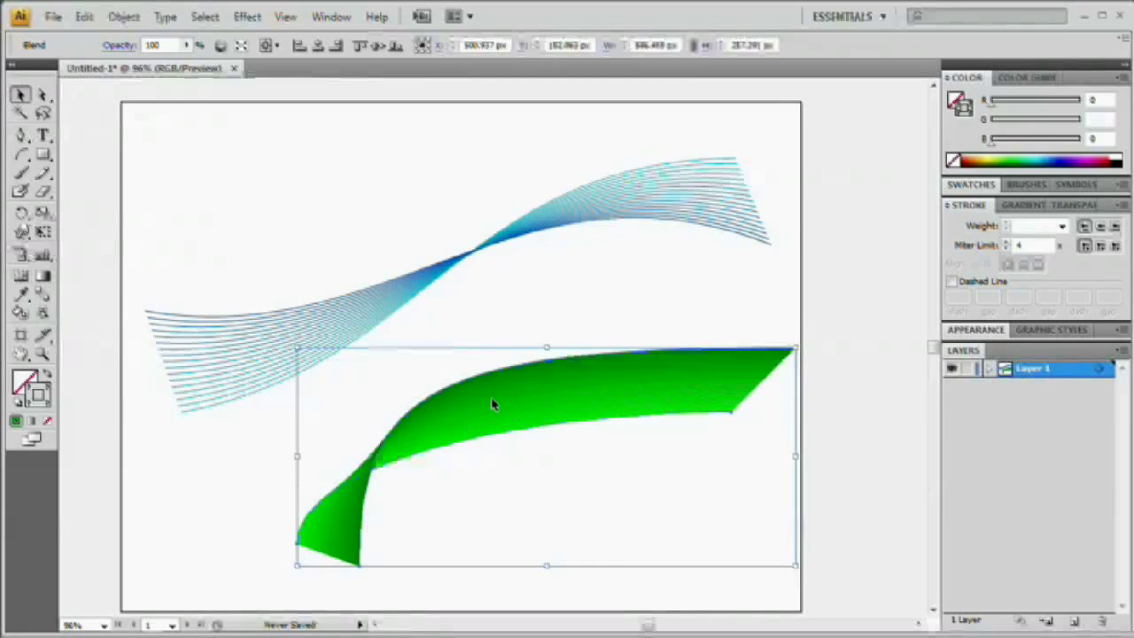
pyautogui.click(551, 302)
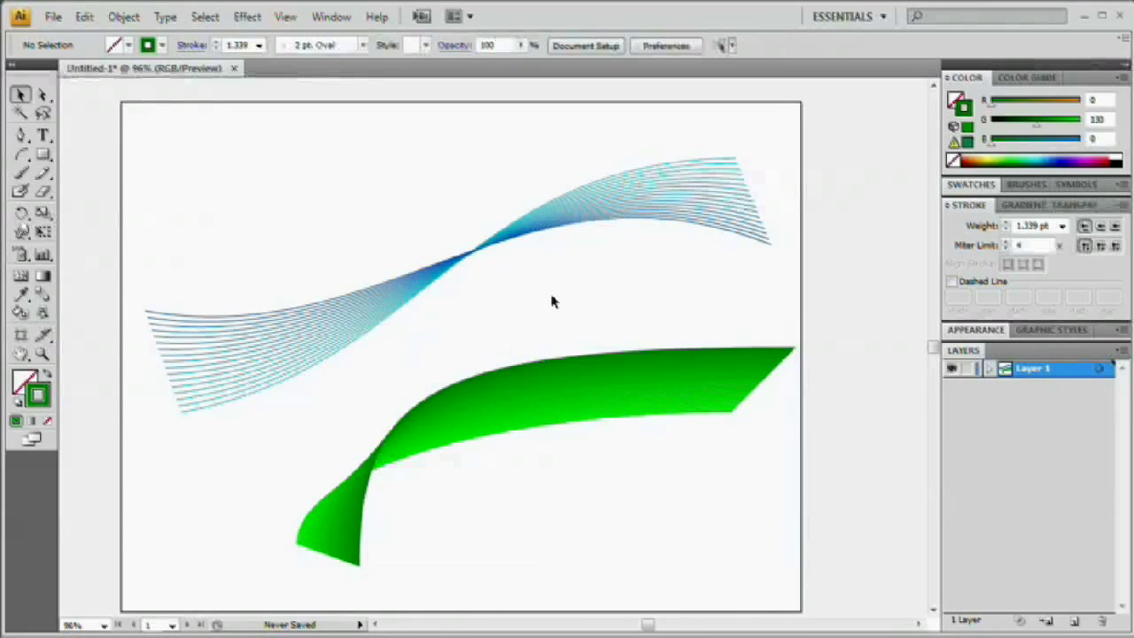